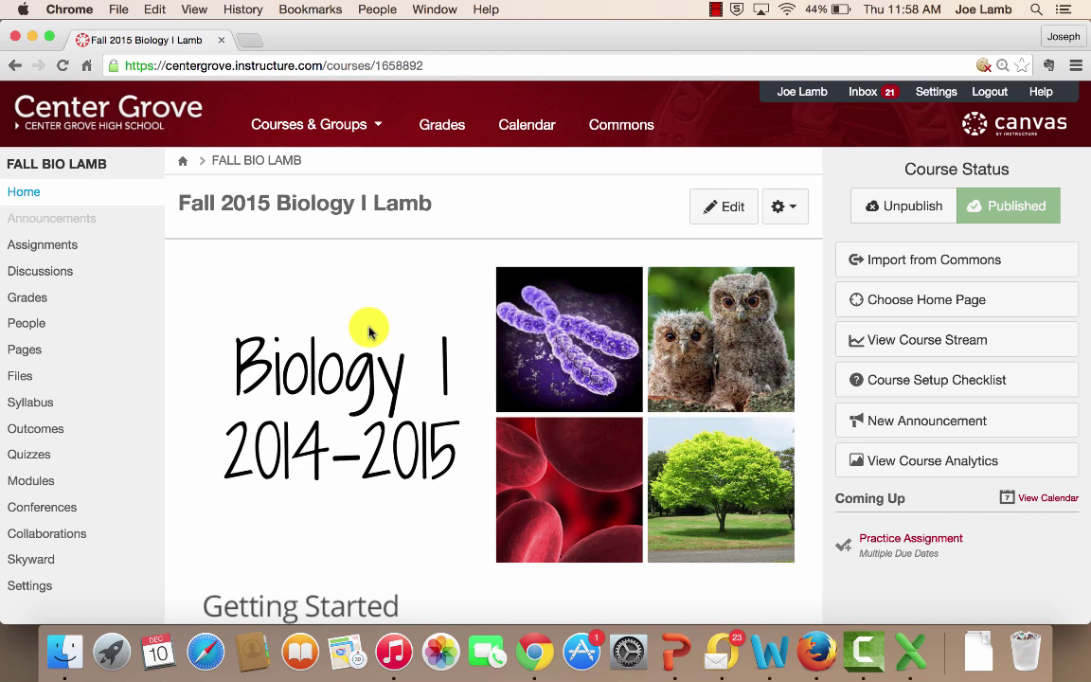
On the course Modules page, add a module named 'New Module' after Practice.
{"action": "left_click", "coordinate": [90, 485]}
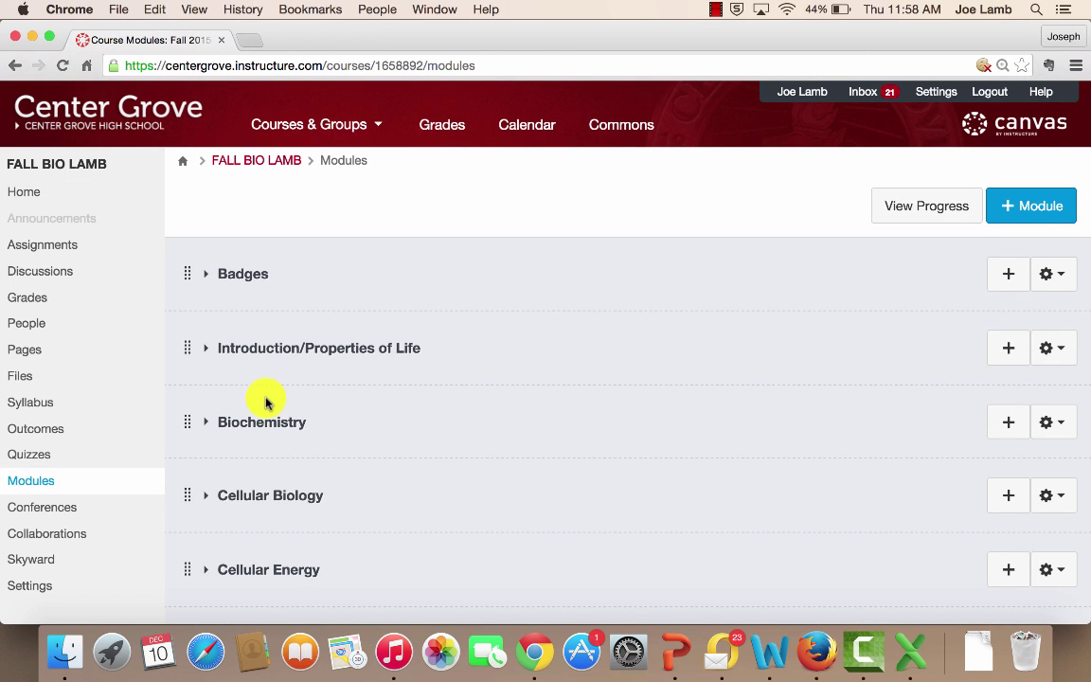
{"action": "scroll", "coordinate": [265, 403], "scroll_direction": "down", "scroll_amount": 10}
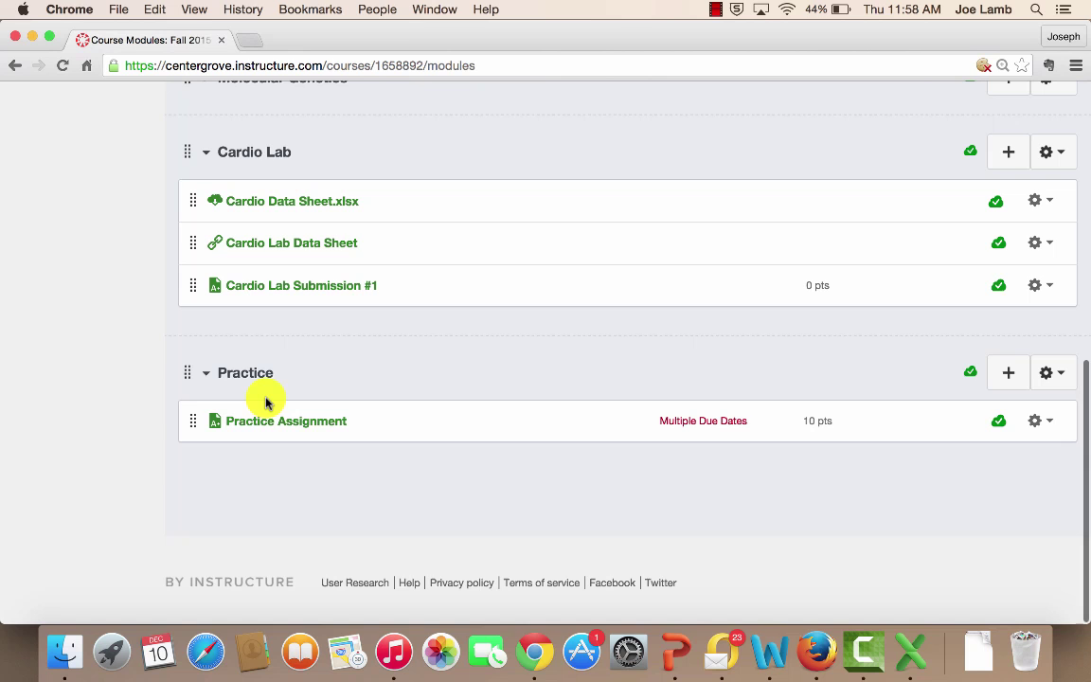
{"action": "scroll", "coordinate": [264, 402], "scroll_direction": "up", "scroll_amount": 10}
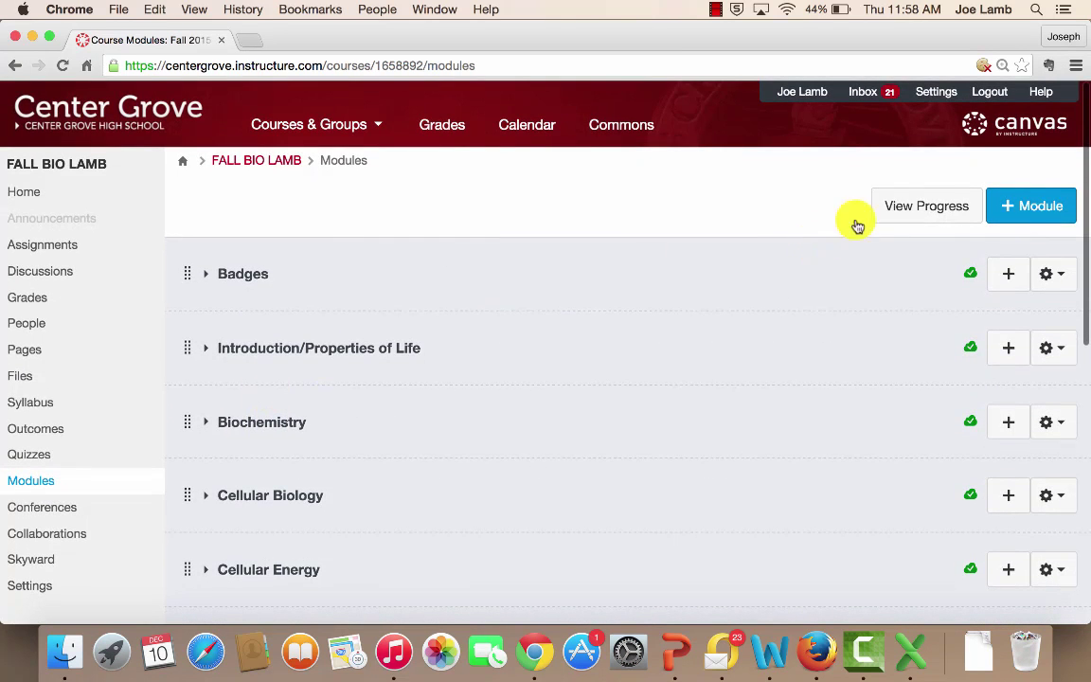
{"action": "left_click", "coordinate": [1035, 205]}
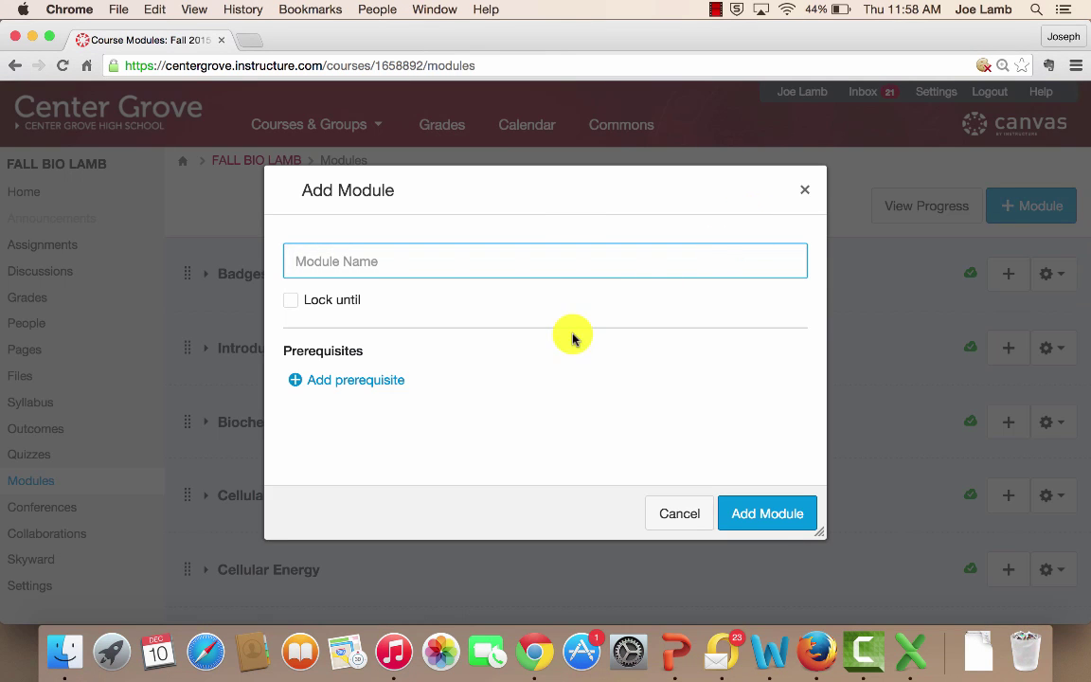
{"action": "type", "text": "New Module"}
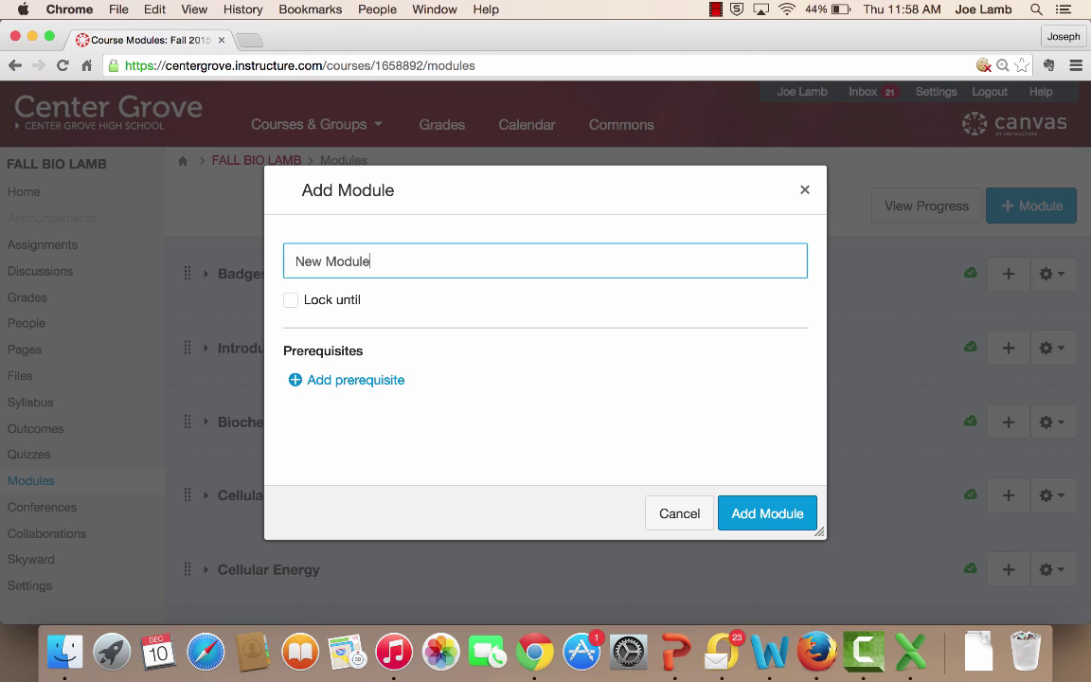
{"action": "left_click", "coordinate": [770, 508]}
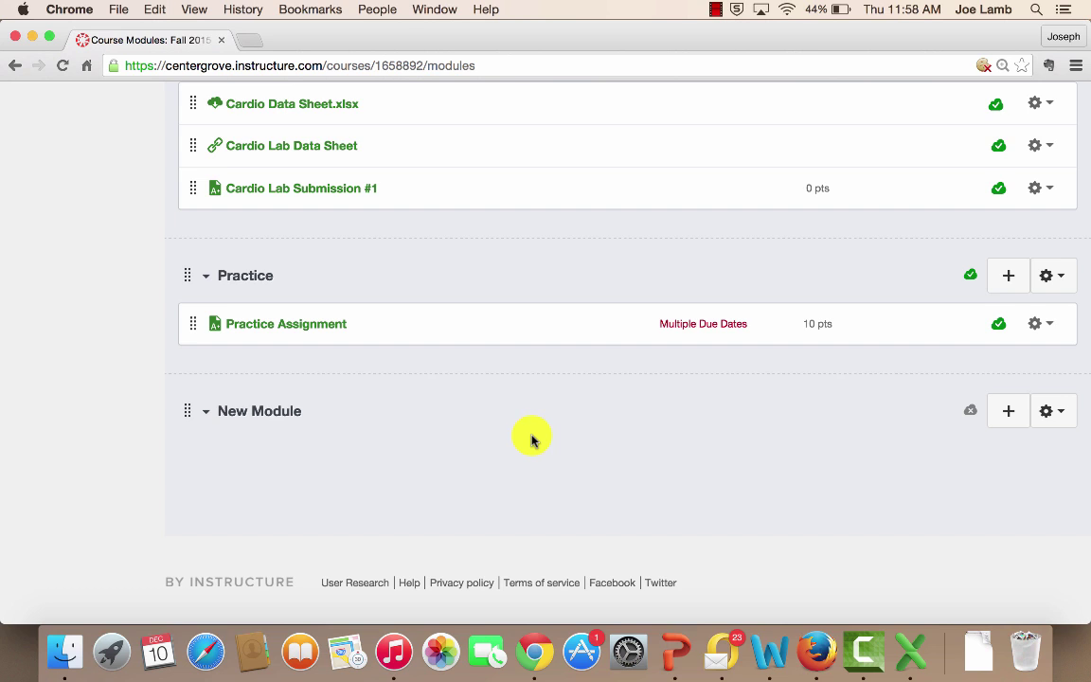
{"action": "left_click", "coordinate": [970, 413]}
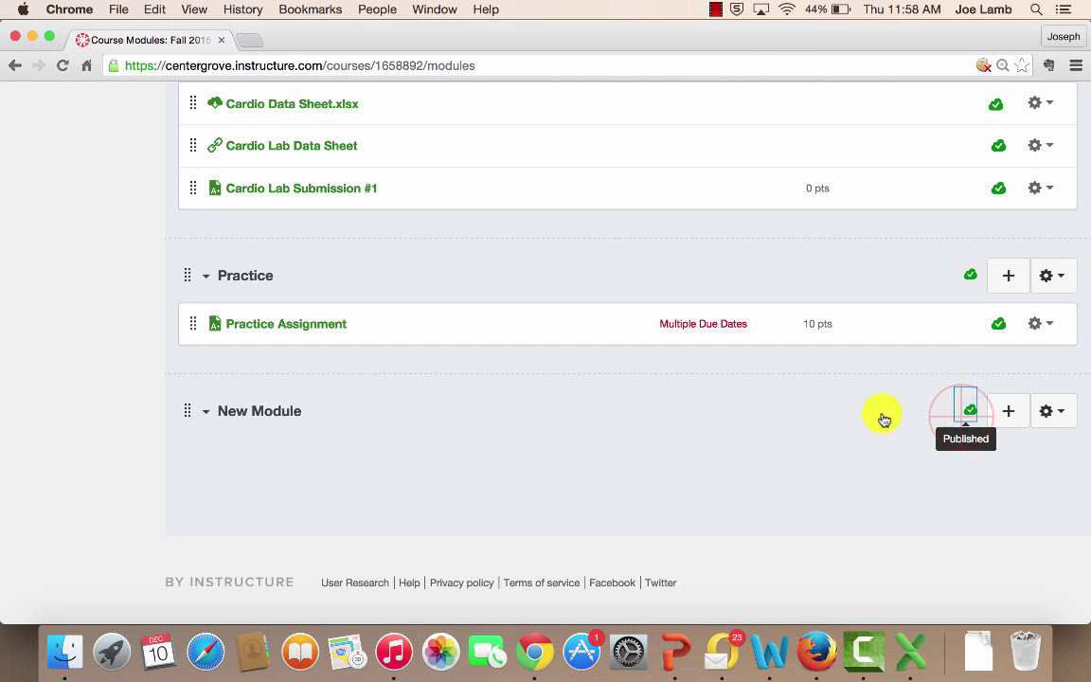
{"action": "left_click", "coordinate": [970, 414]}
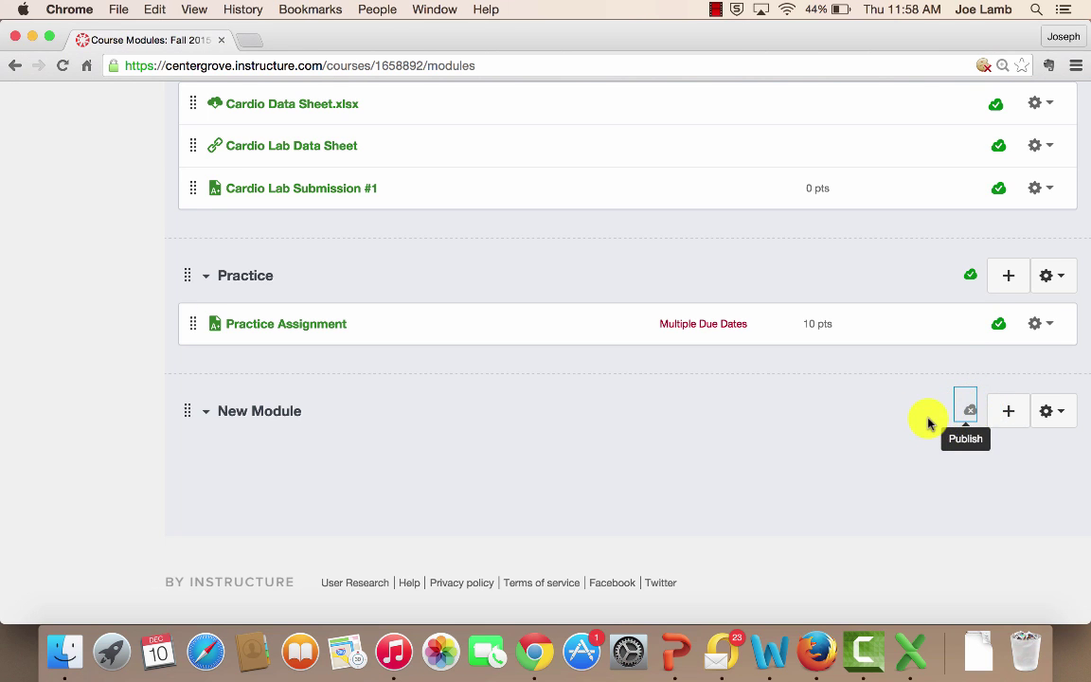
{"action": "left_click", "coordinate": [975, 415]}
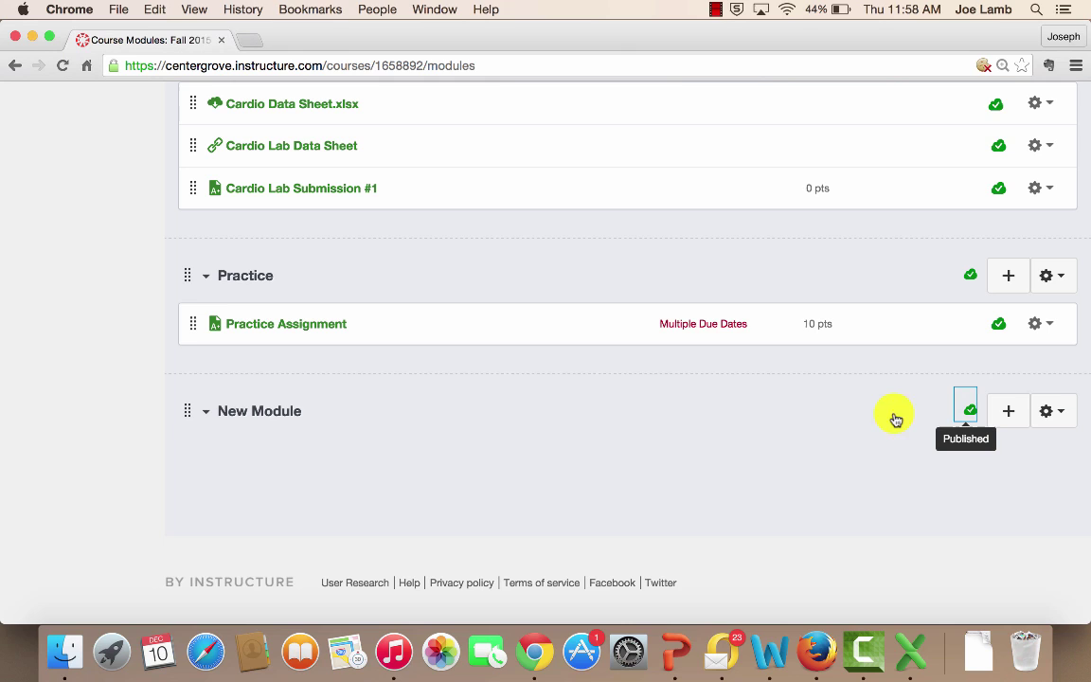
{"action": "left_click", "coordinate": [964, 415]}
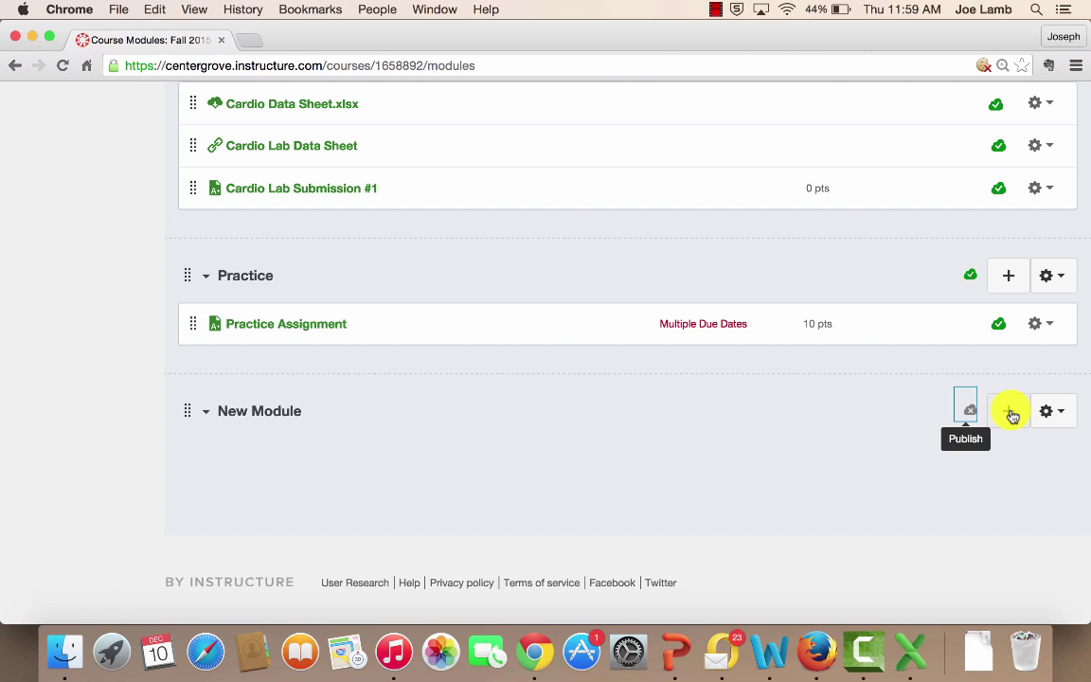
Add the text header 'TH/FR December 10-11, 2015' to New Module.
{"action": "left_click", "coordinate": [1010, 412]}
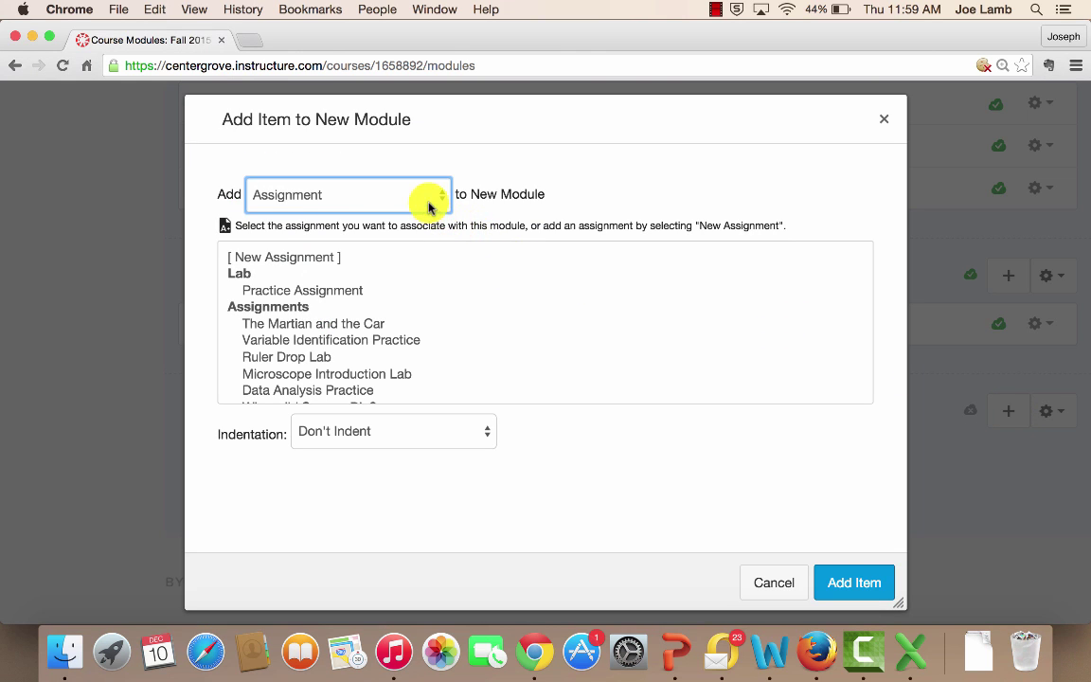
{"action": "left_click", "coordinate": [373, 194]}
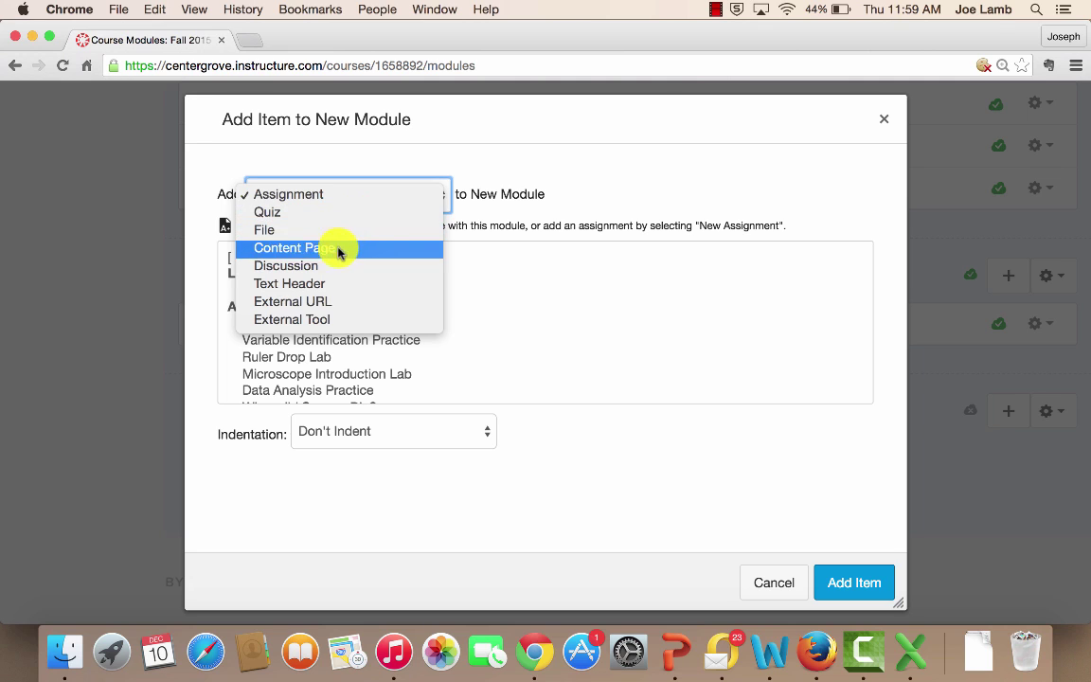
{"action": "left_click", "coordinate": [320, 285]}
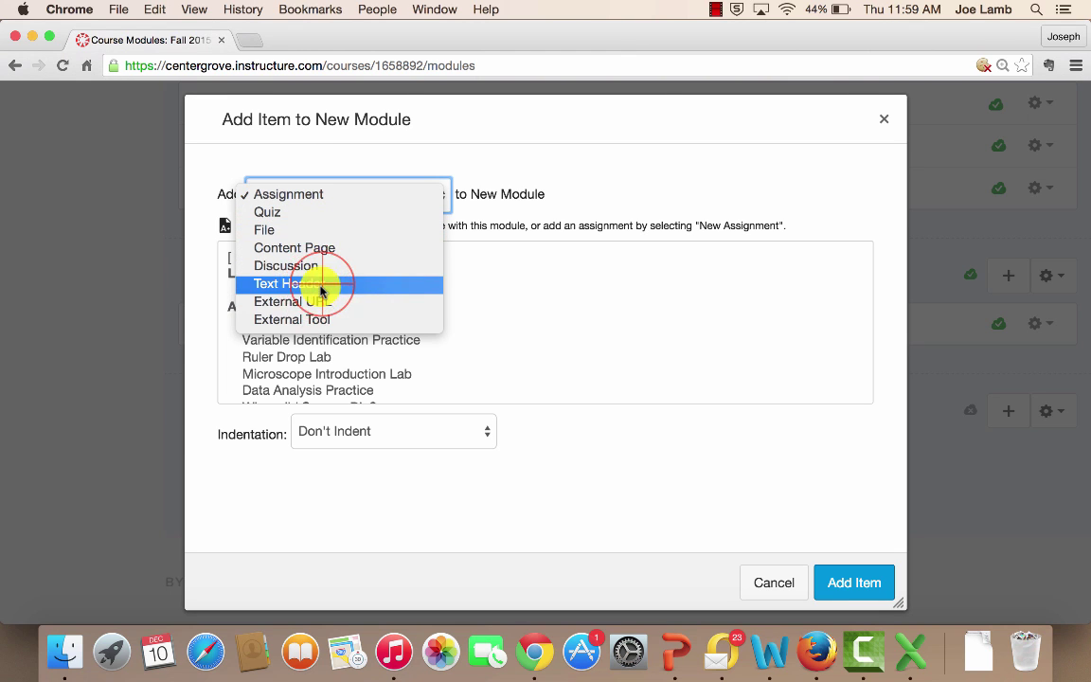
{"action": "left_click", "coordinate": [319, 255]}
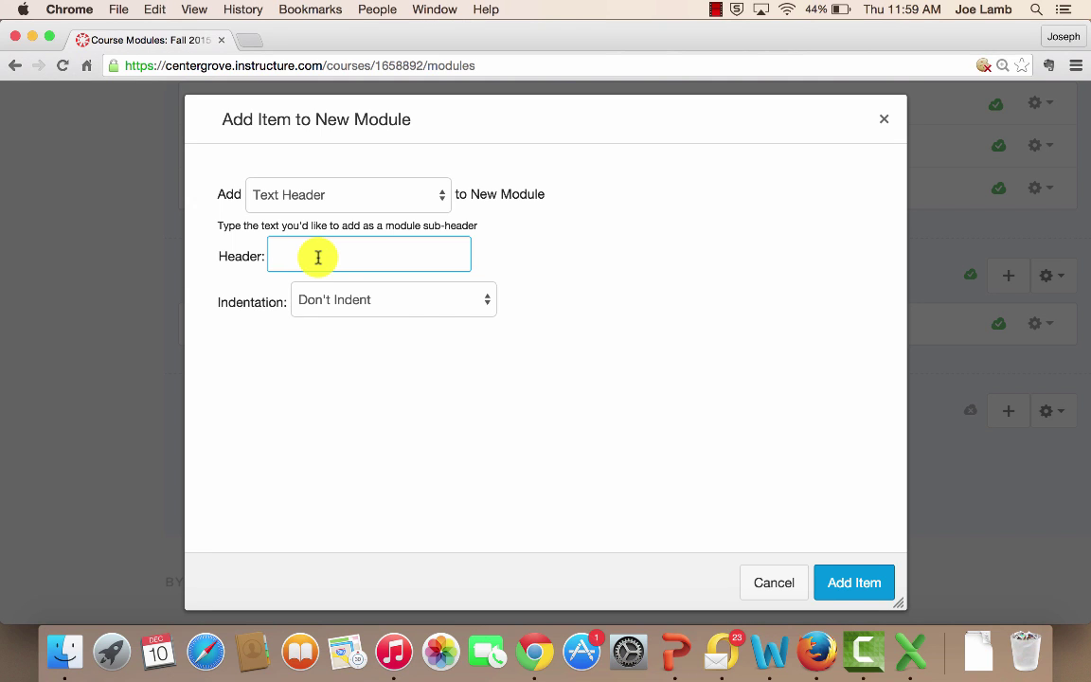
{"action": "type", "text": "Thursd"}
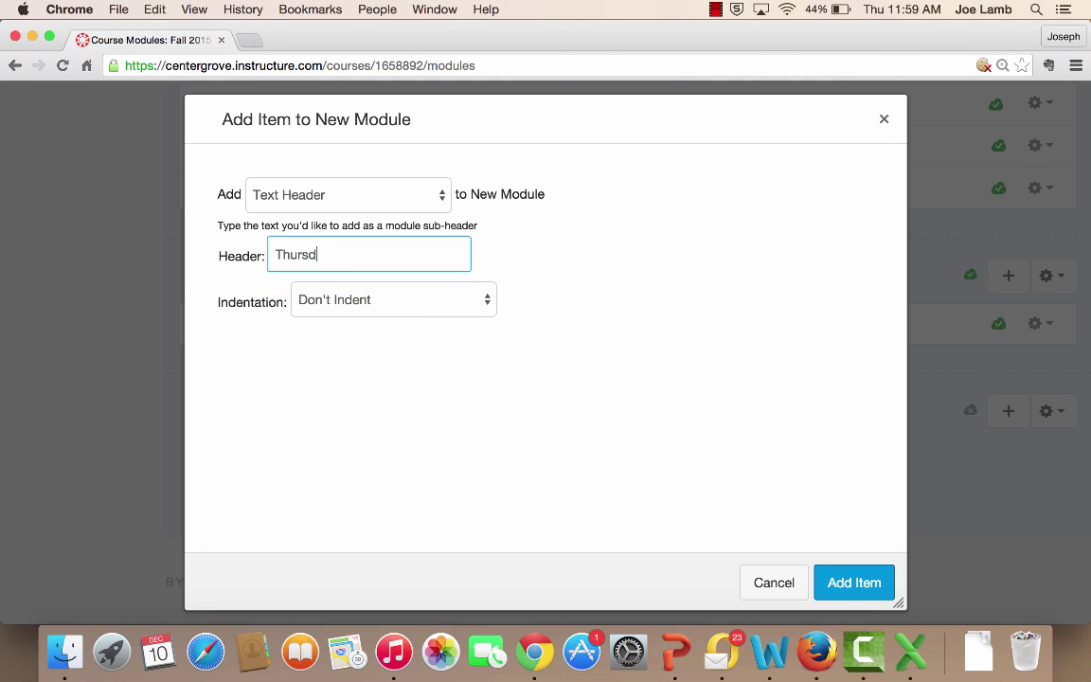
{"action": "type", "text": "ay/Friday De"}
{"action": "key", "text": "BackSpace"}
{"action": "key", "text": "BackSpace"}
{"action": "key", "text": "BackSpace"}
{"action": "key", "text": "BackSpace"}
{"action": "key", "text": "BackSpace"}
{"action": "key", "text": "BackSpace"}
{"action": "key", "text": "BackSpace"}
{"action": "key", "text": "BackSpace"}
{"action": "key", "text": "BackSpace"}
{"action": "key", "text": "BackSpace"}
{"action": "key", "text": "BackSpace"}
{"action": "key", "text": "BackSpace"}
{"action": "key", "text": "BackSpace"}
{"action": "key", "text": "BackSpace"}
{"action": "key", "text": "BackSpace"}
{"action": "key", "text": "BackSpace"}
{"action": "key", "text": "BackSpace"}
{"action": "type", "text": "H/Fr"}
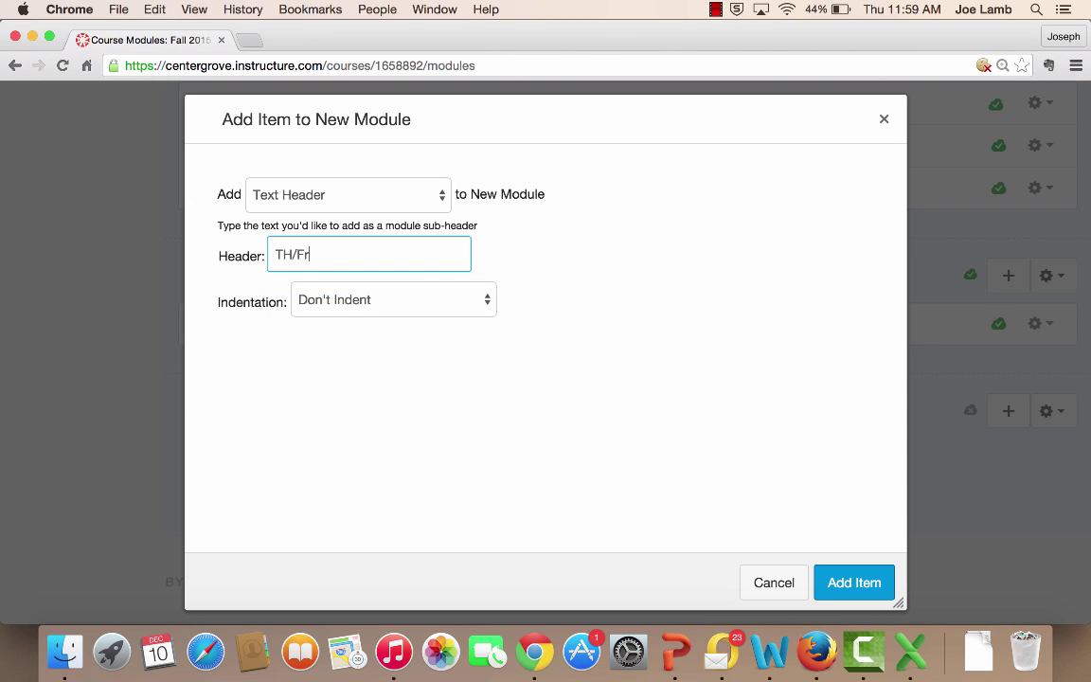
{"action": "key", "text": "BackSpace"}
{"action": "type", "text": "RI December 10-11, 2015"}
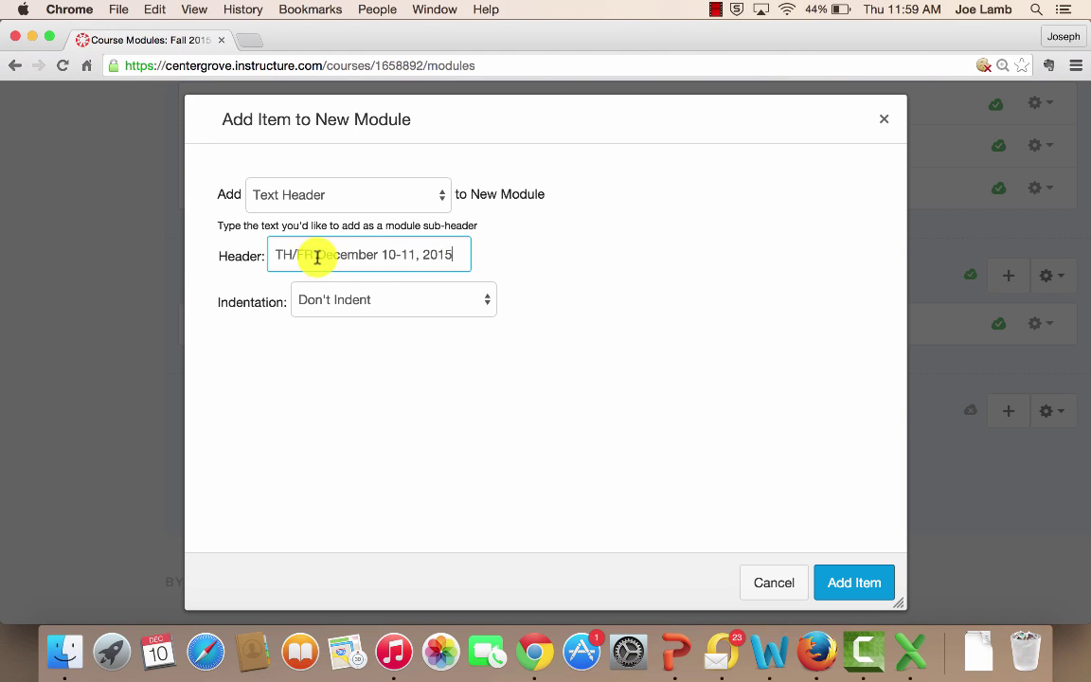
{"action": "left_click", "coordinate": [854, 583]}
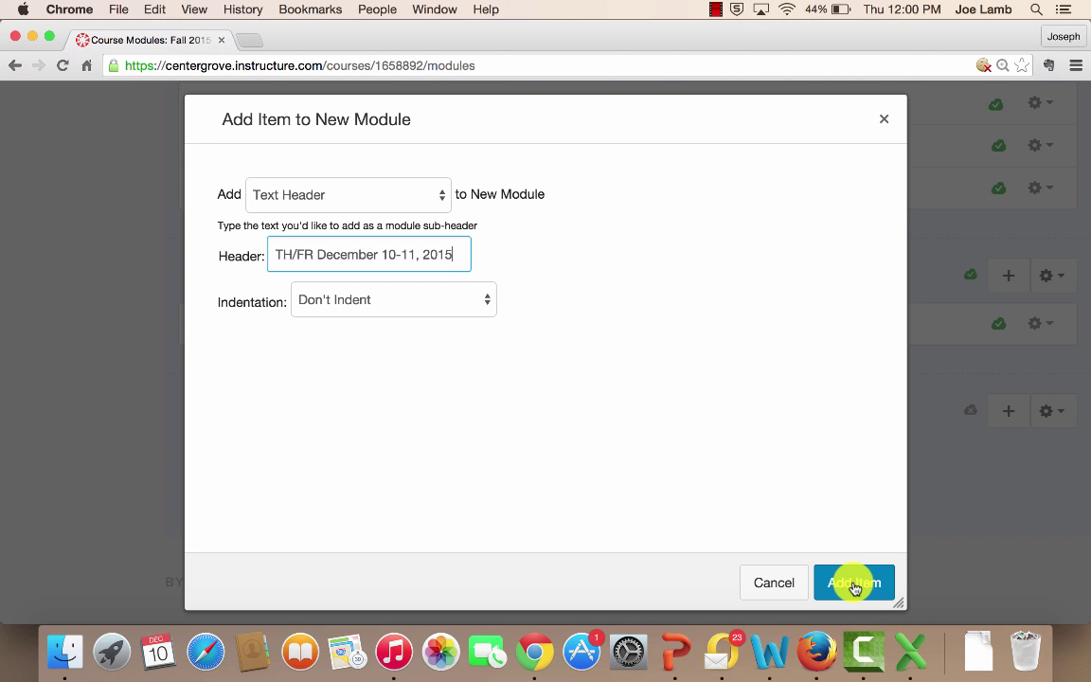
{"action": "left_click", "coordinate": [853, 584]}
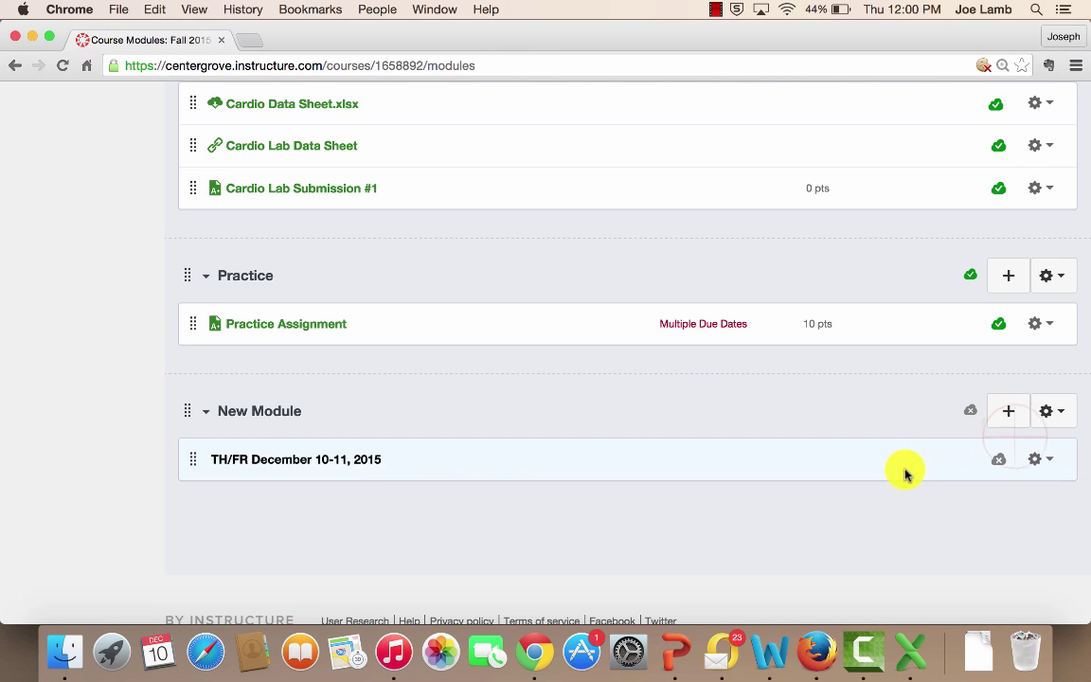
Add the assignments The Martian and the Car and Macromolecule Trading Card to New Module.
{"action": "left_click", "coordinate": [1009, 411]}
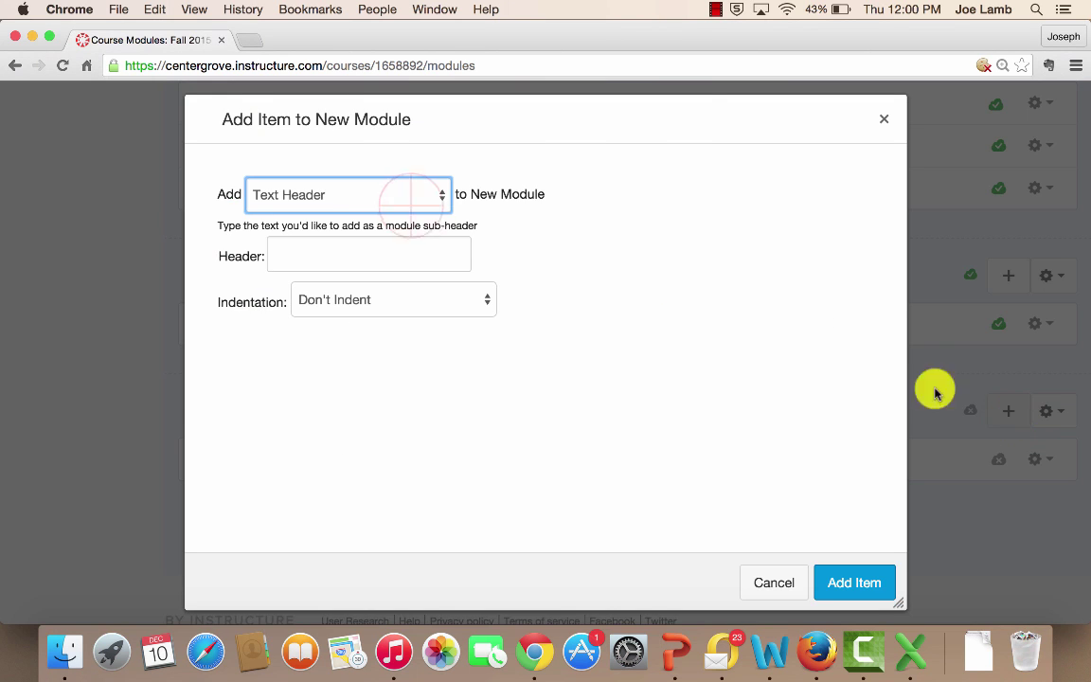
{"action": "left_click", "coordinate": [422, 195]}
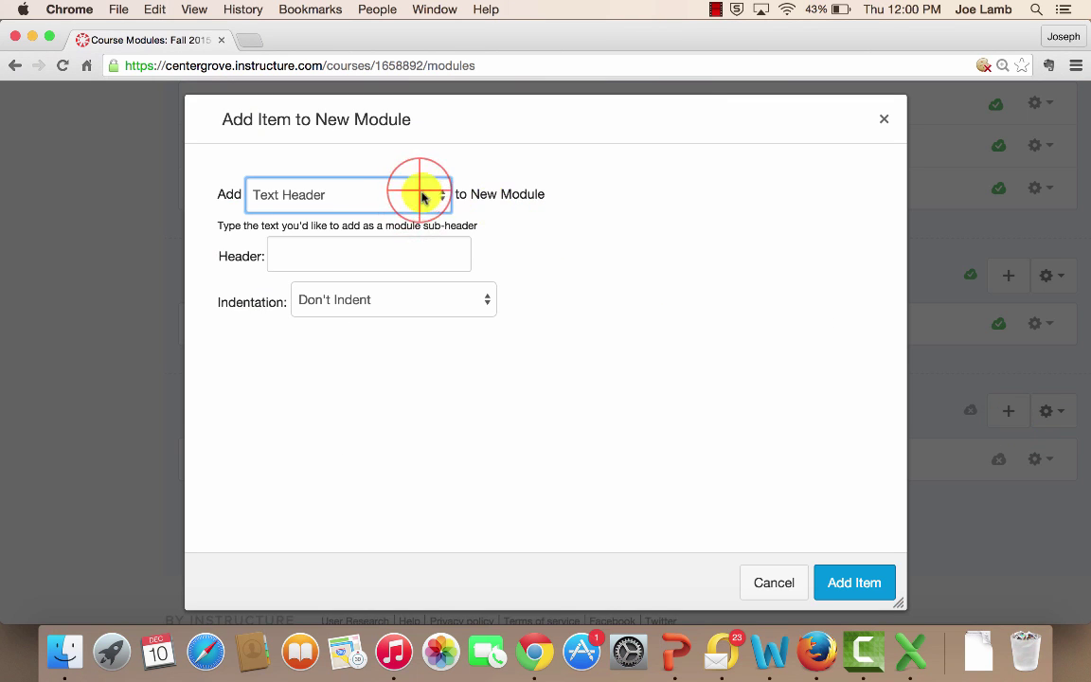
{"action": "left_click", "coordinate": [387, 113]}
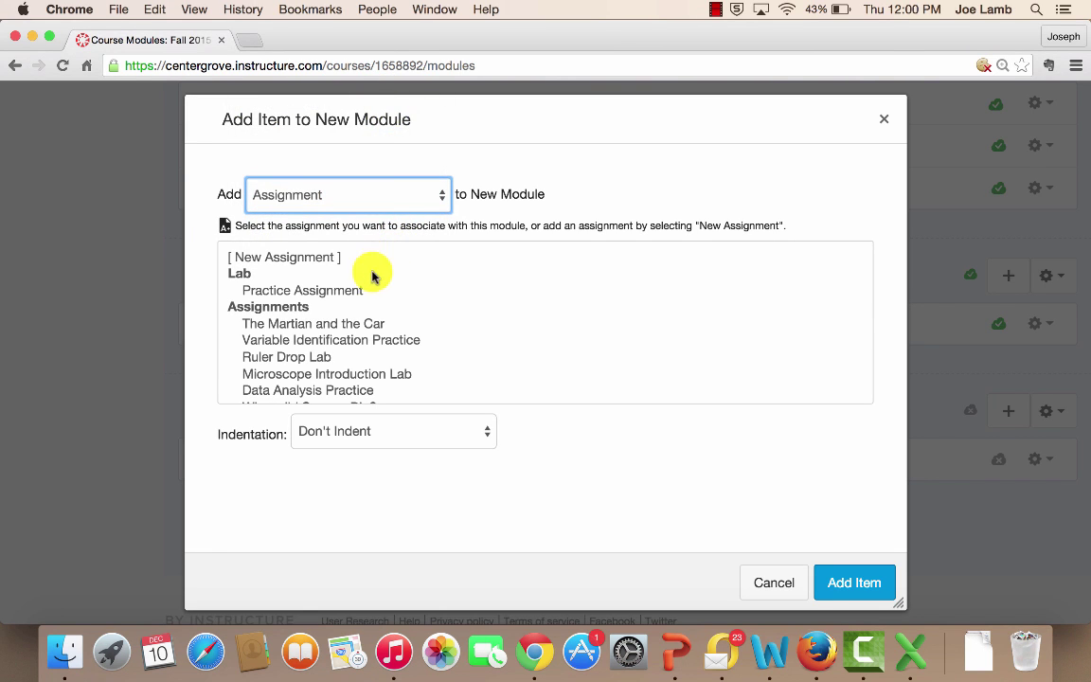
{"action": "left_click", "coordinate": [333, 326]}
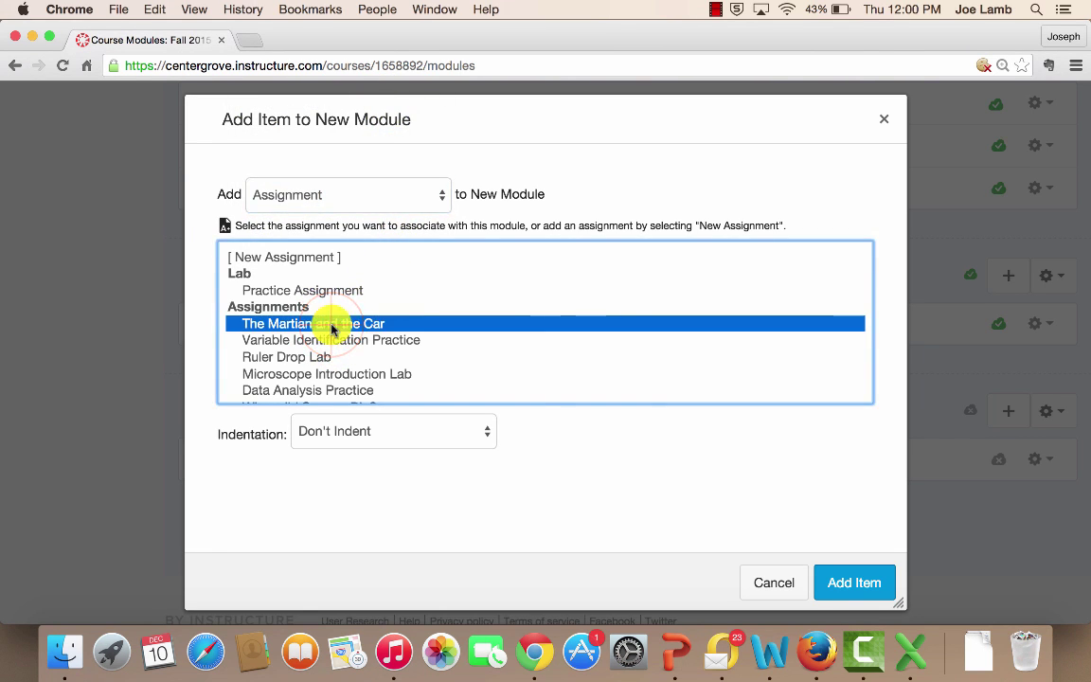
{"action": "left_click", "coordinate": [837, 580]}
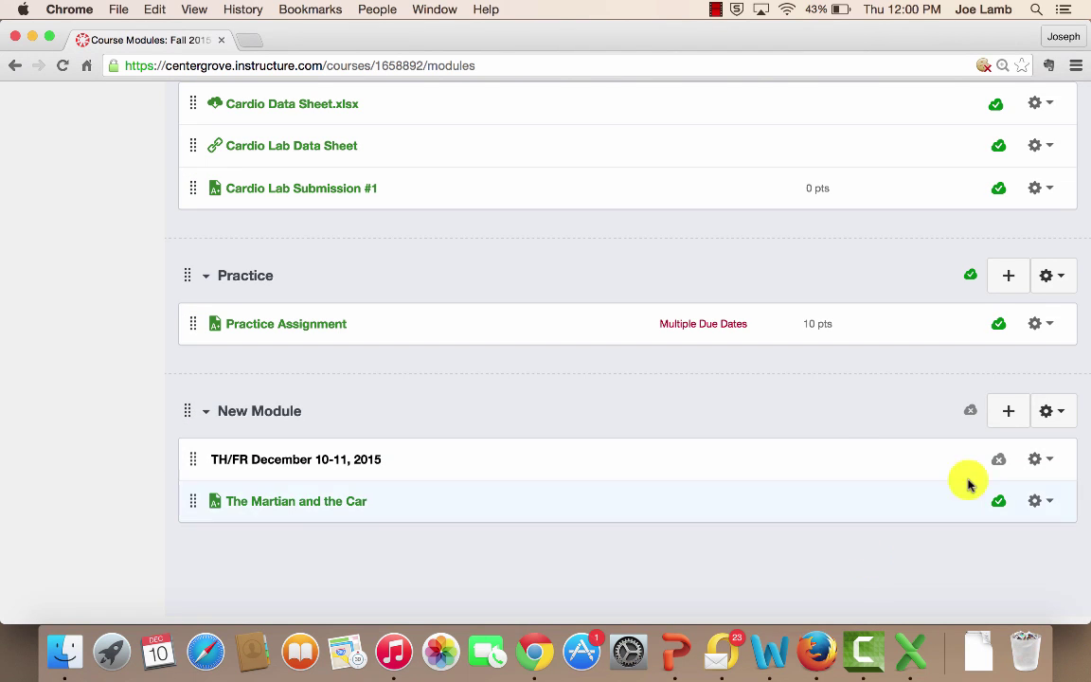
{"action": "left_click", "coordinate": [996, 417]}
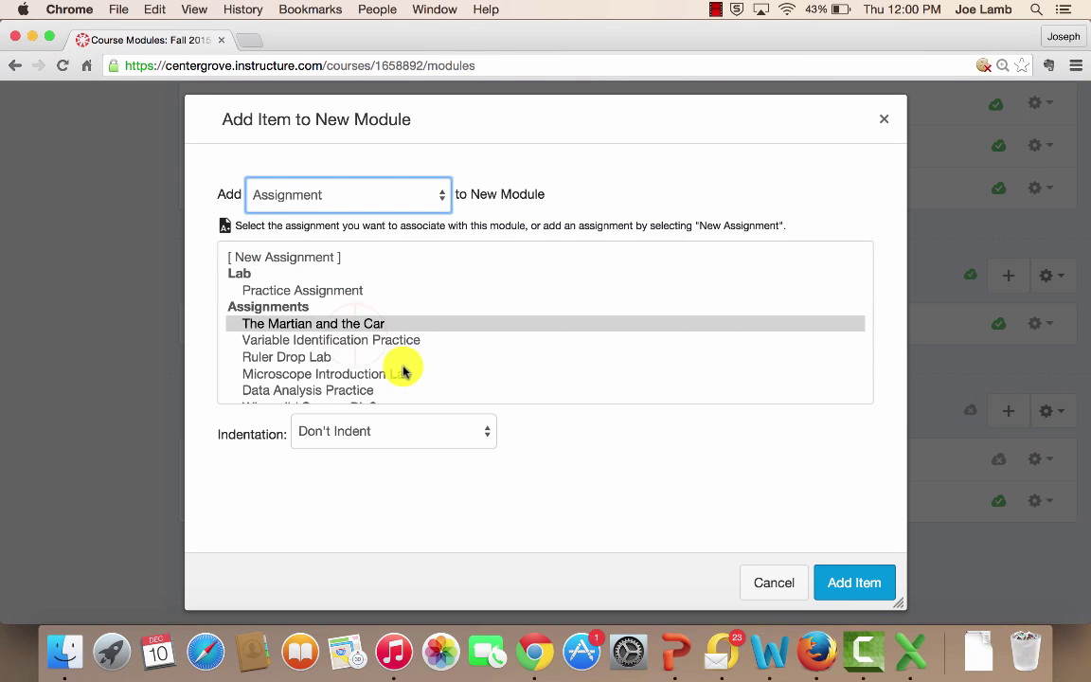
{"action": "scroll", "coordinate": [402, 371], "scroll_direction": "down", "scroll_amount": 5}
{"action": "left_click", "coordinate": [389, 328]}
{"action": "left_click", "coordinate": [851, 583]}
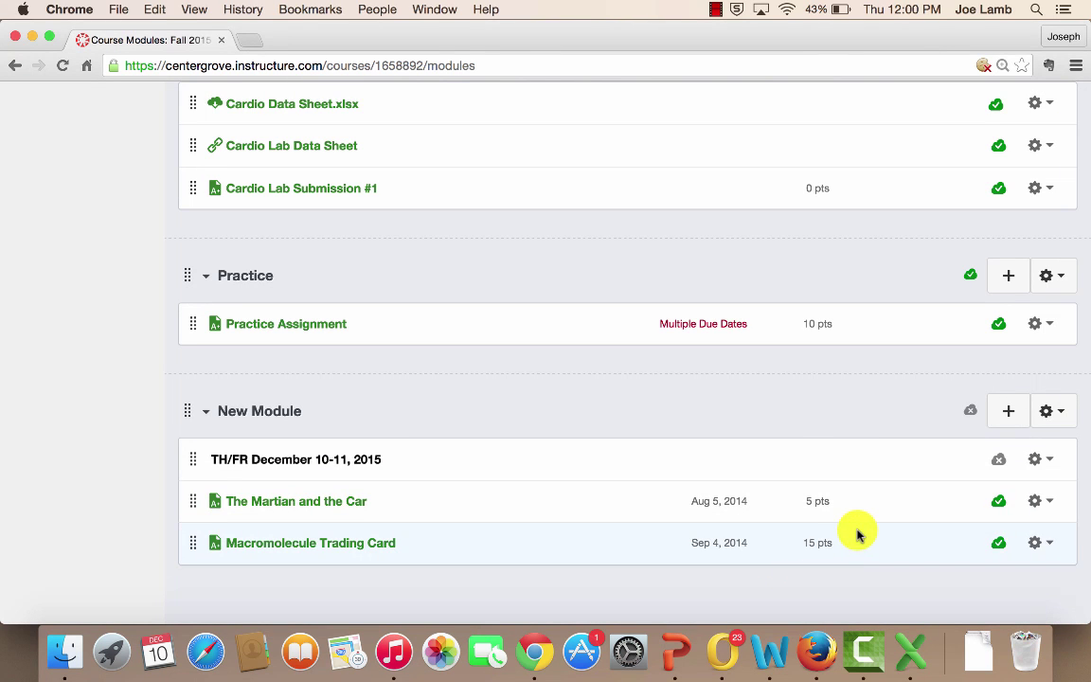
{"action": "scroll", "coordinate": [585, 568], "scroll_direction": "down", "scroll_amount": 3}
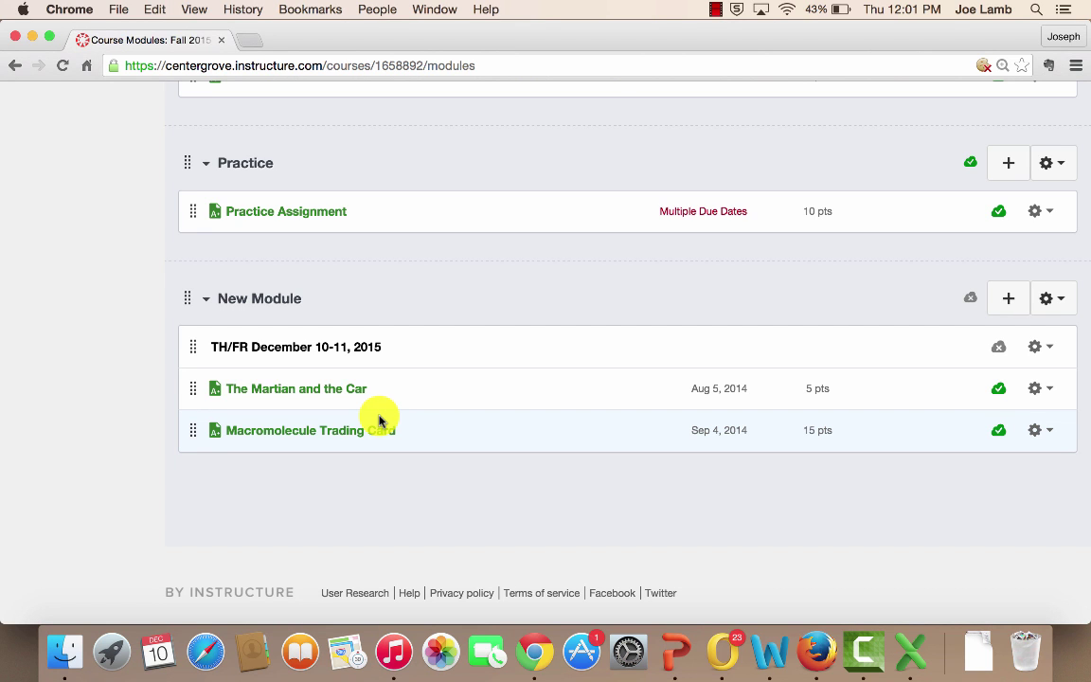
Publish New Module and its TH/FR header, then add a 'MON/TUE December 13-14th, 2015' header.
{"action": "left_click", "coordinate": [998, 342]}
{"action": "left_click", "coordinate": [970, 298]}
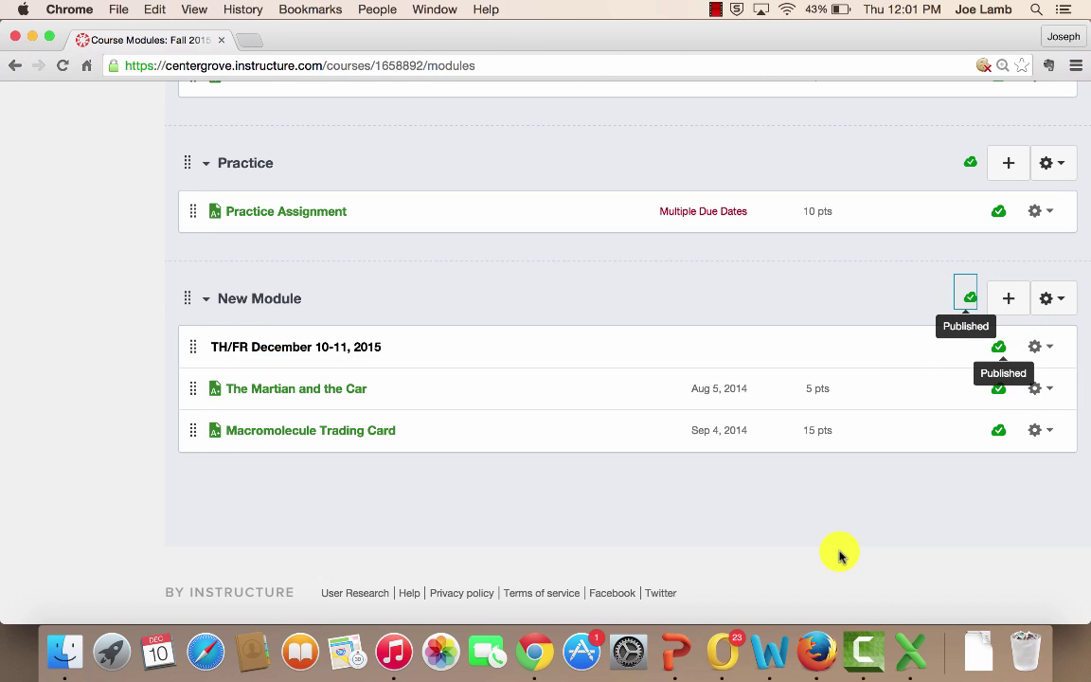
{"action": "left_click", "coordinate": [1014, 292]}
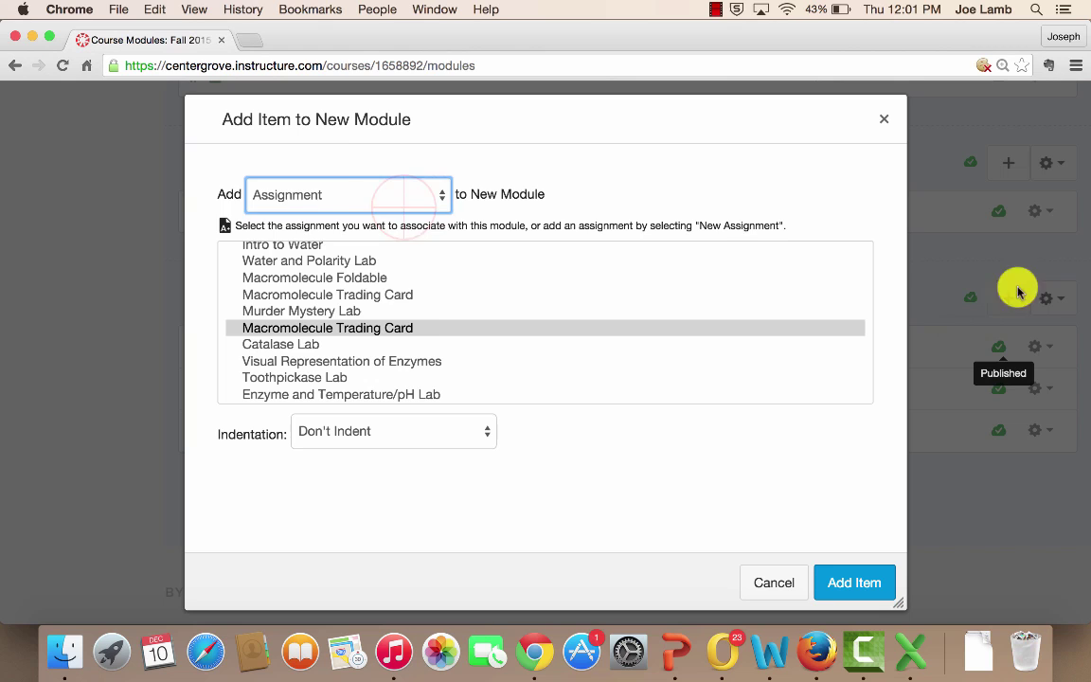
{"action": "left_click", "coordinate": [414, 195]}
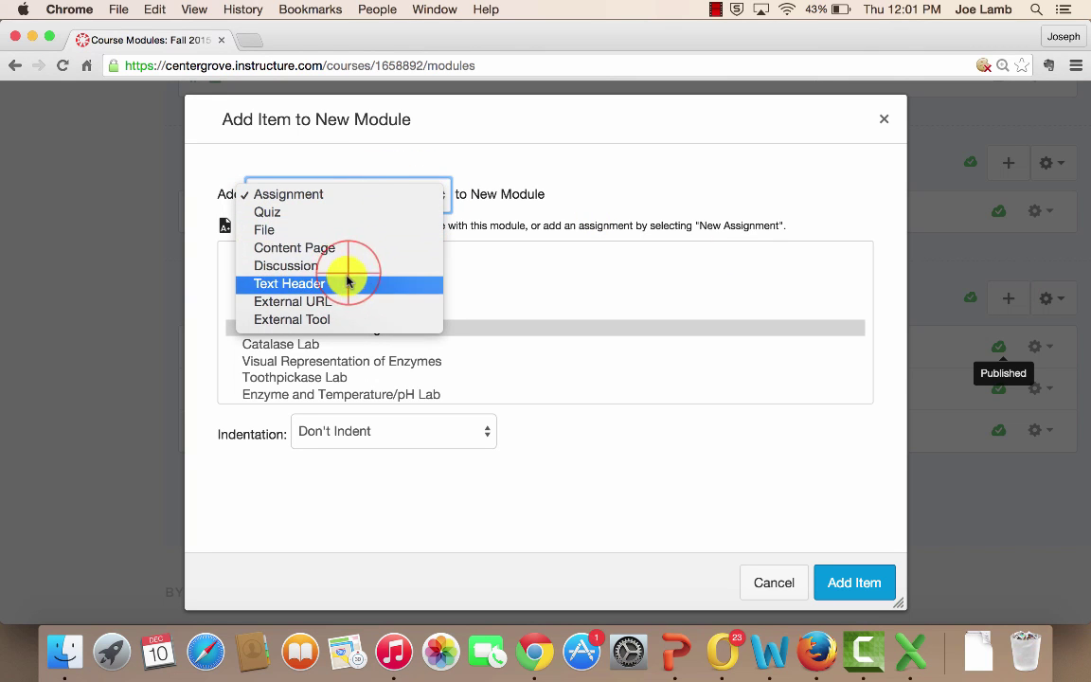
{"action": "left_click", "coordinate": [348, 282]}
{"action": "left_click", "coordinate": [337, 255]}
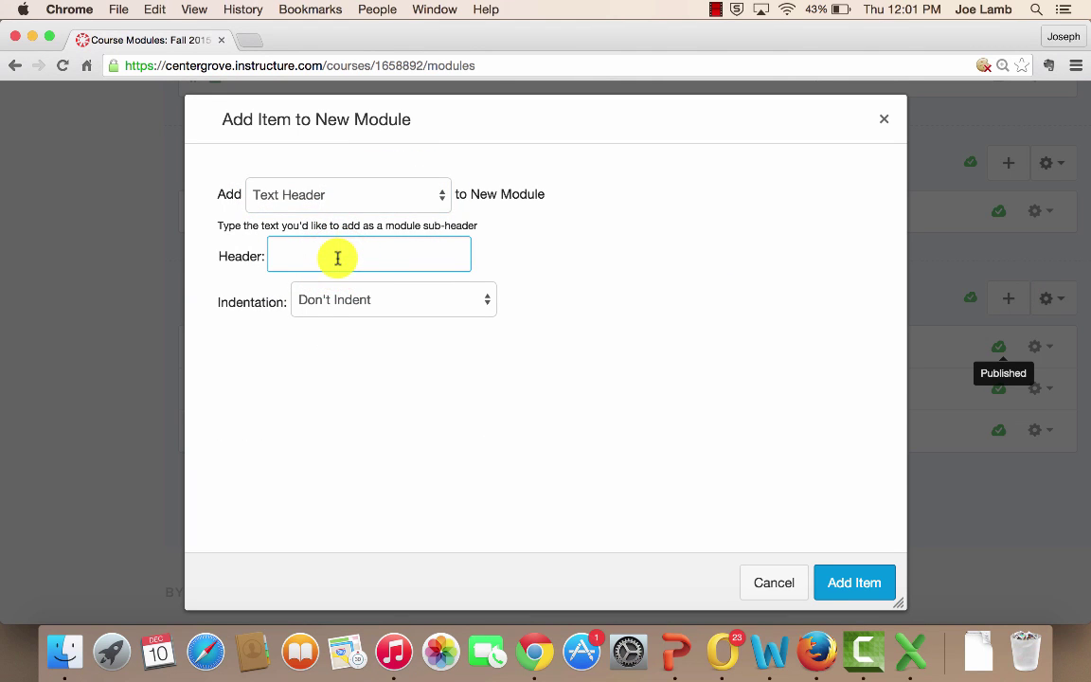
{"action": "type", "text": "MON/TUE December 13-14th,"}
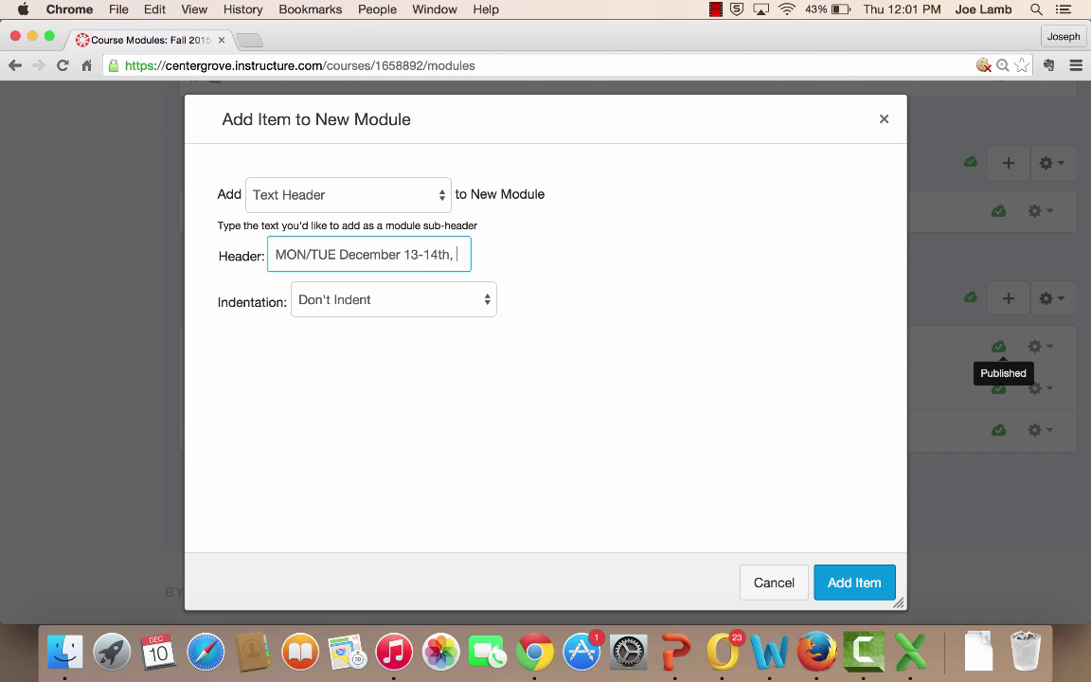
{"action": "type", "text": "2015"}
{"action": "left_click", "coordinate": [859, 584]}
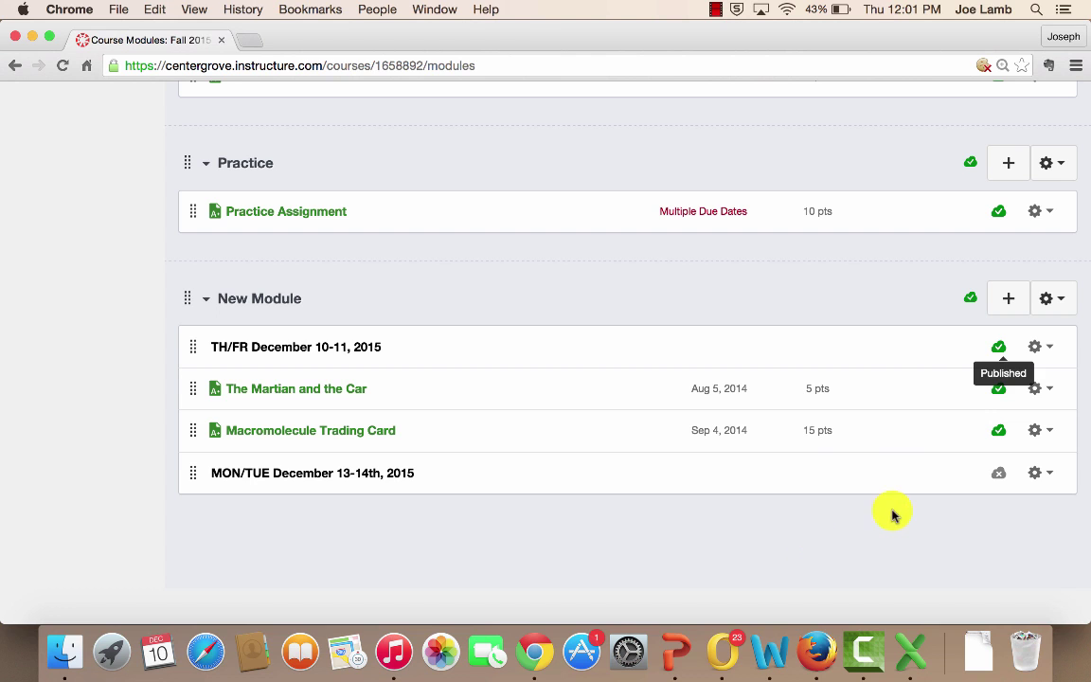
Retitle the MON/TUE header to 'MON/TUE December 14-15, 2015' and publish it.
{"action": "left_click", "coordinate": [1035, 473]}
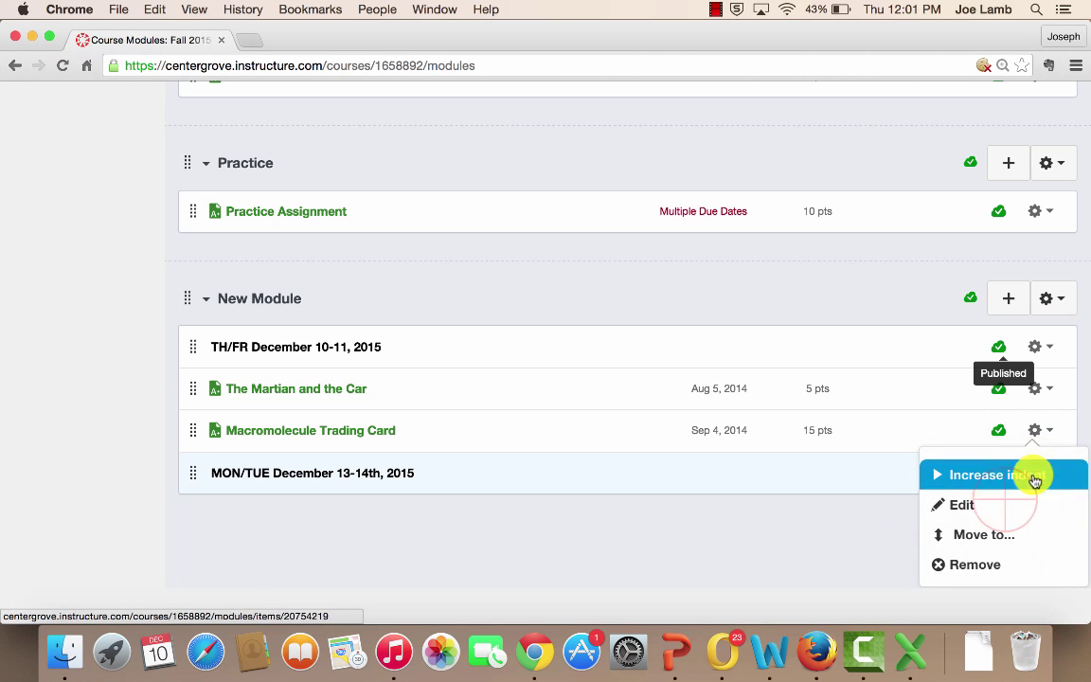
{"action": "left_click", "coordinate": [1019, 502]}
{"action": "left_click", "coordinate": [662, 324]}
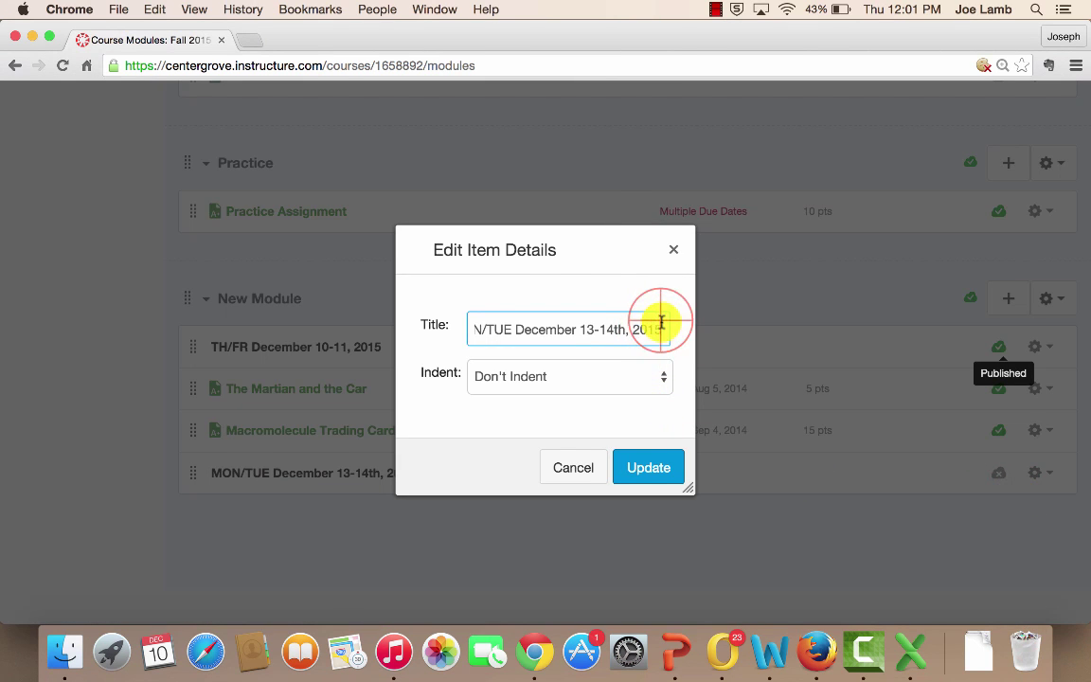
{"action": "left_click_drag", "start_coordinate": [661, 324], "coordinate": [587, 326]}
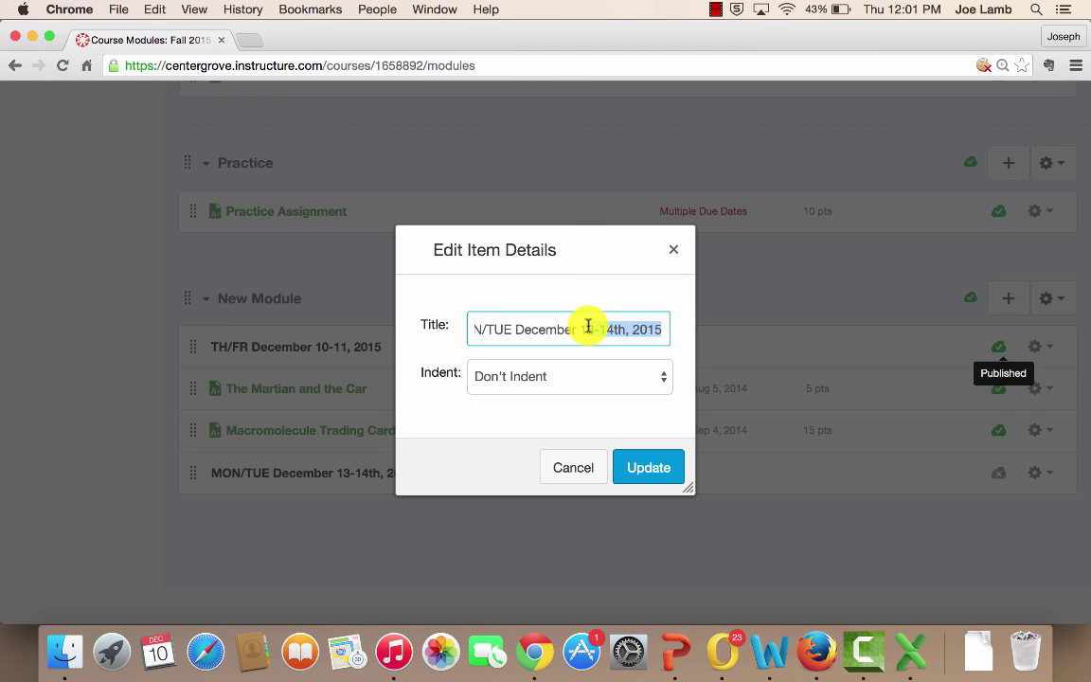
{"action": "type", "text": "14"}
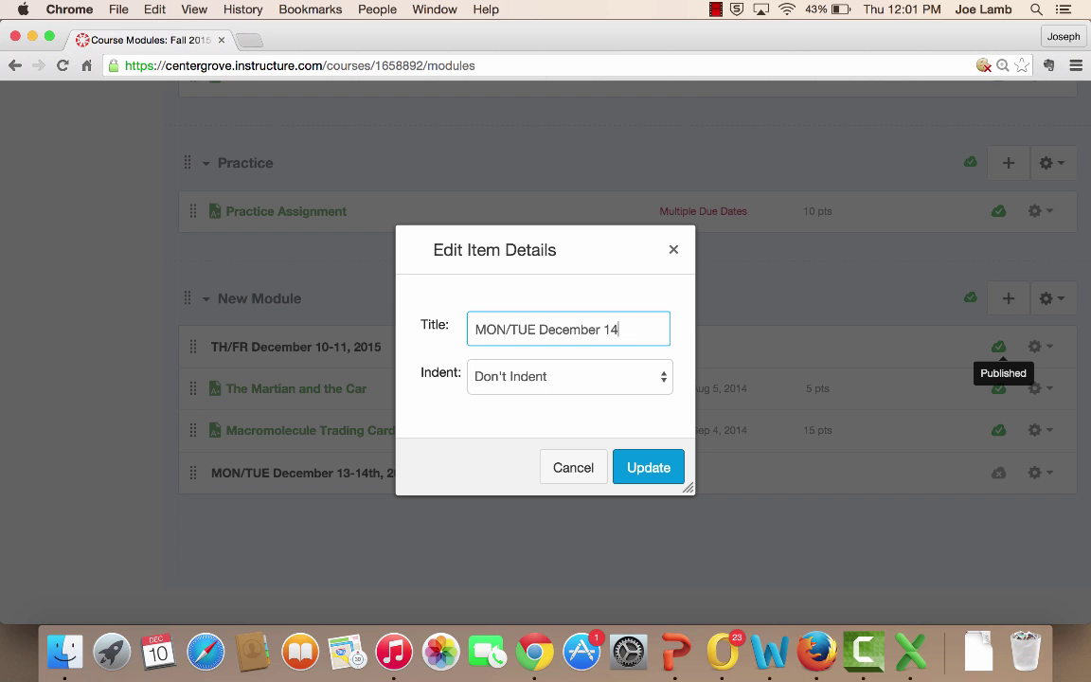
{"action": "type", "text": "-15, 2015"}
{"action": "left_click", "coordinate": [653, 464]}
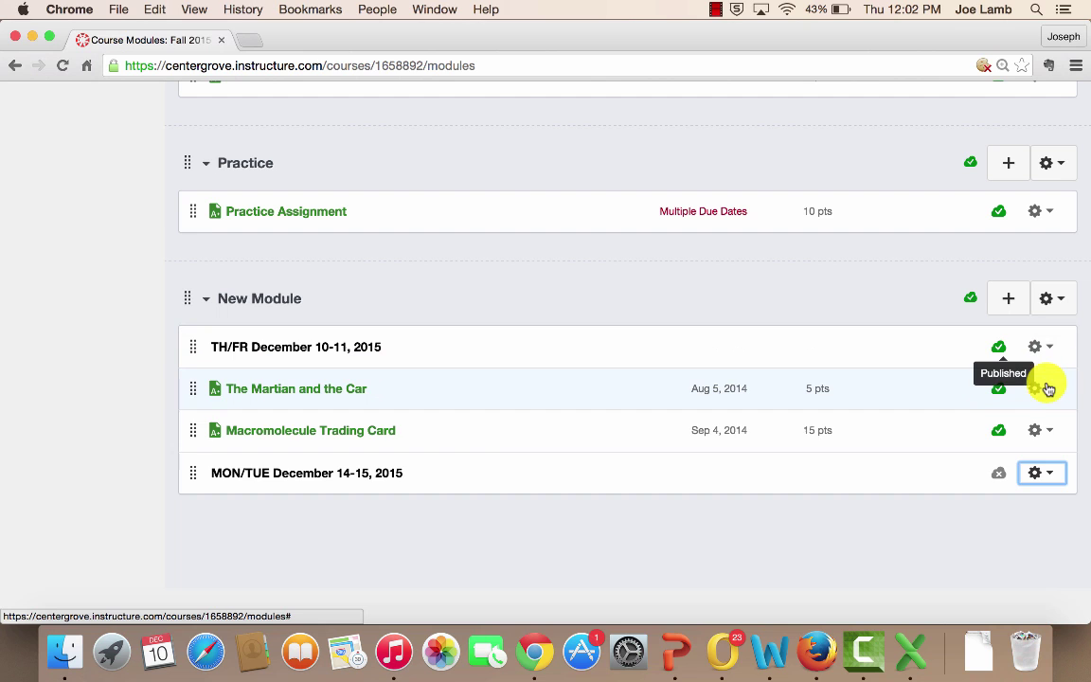
{"action": "left_click", "coordinate": [999, 472]}
{"action": "left_click", "coordinate": [986, 546]}
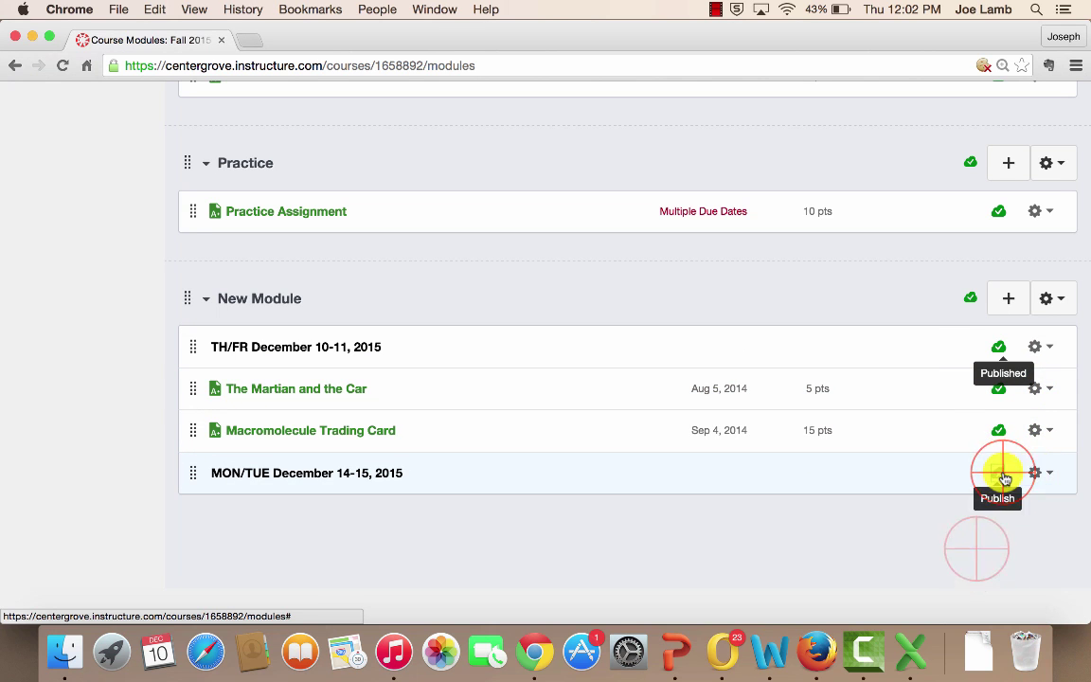
Indent the TH/FR and MON/TUE headers one level and both assignments two levels.
{"action": "left_click", "coordinate": [1050, 352]}
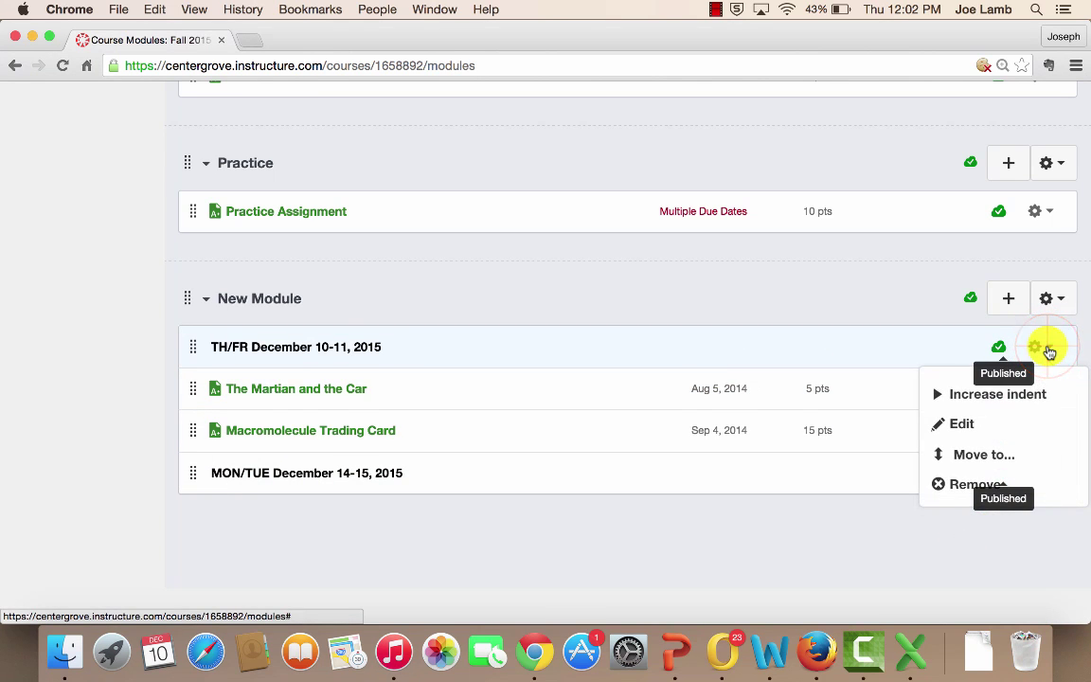
{"action": "left_click", "coordinate": [1037, 396]}
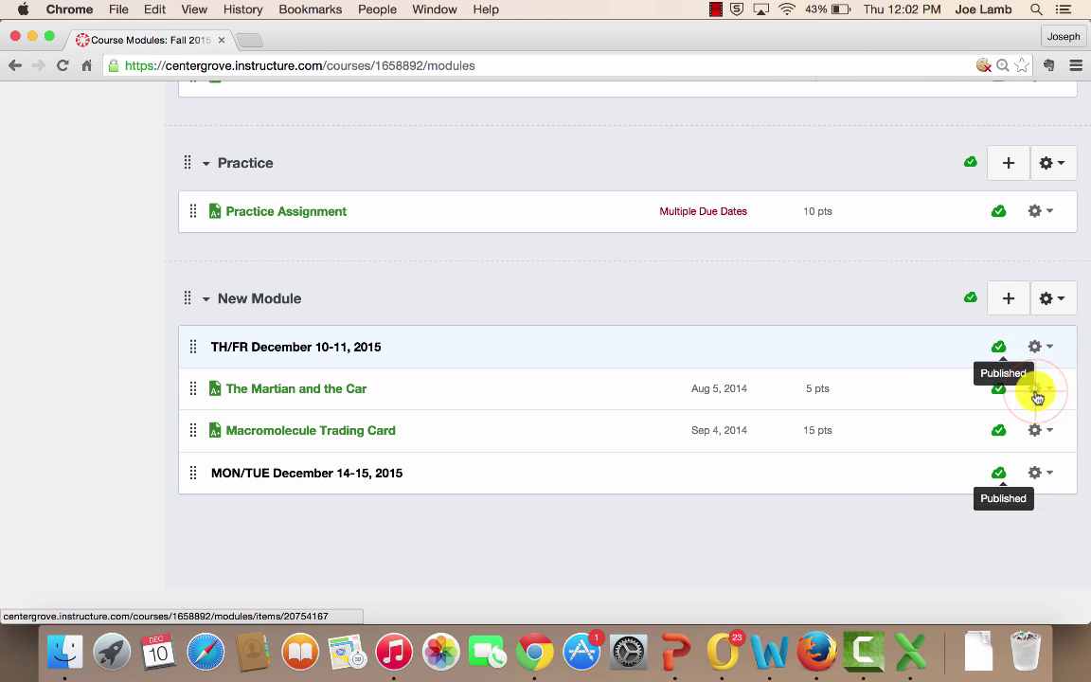
{"action": "left_click", "coordinate": [1035, 389]}
{"action": "left_click", "coordinate": [1030, 437]}
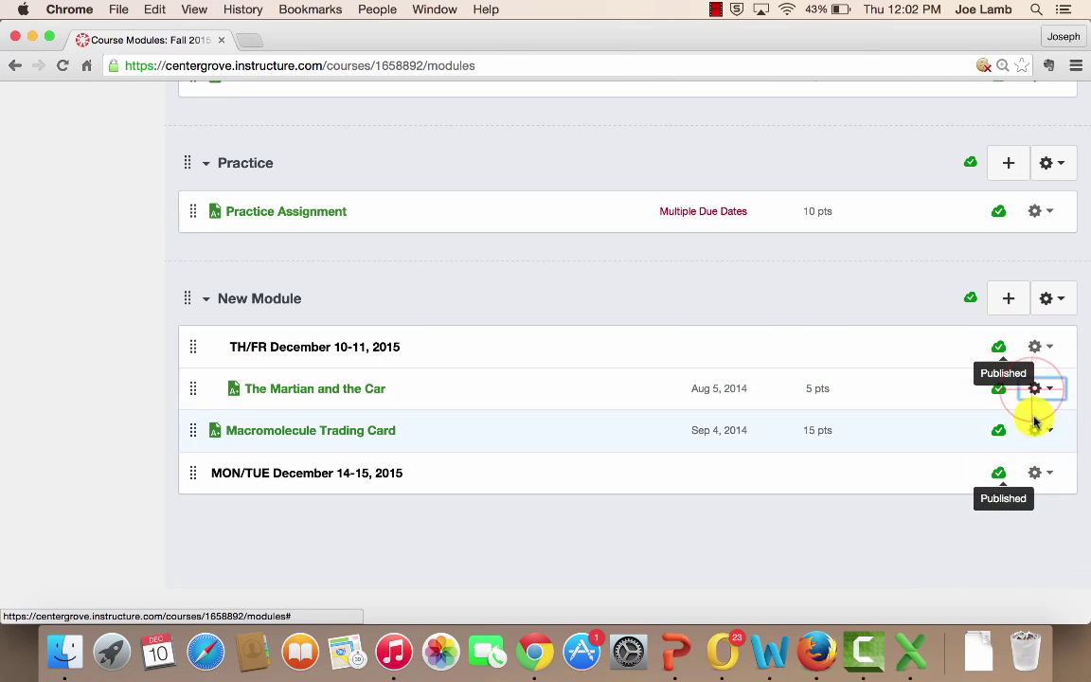
{"action": "left_click", "coordinate": [1042, 388]}
{"action": "left_click", "coordinate": [1037, 443]}
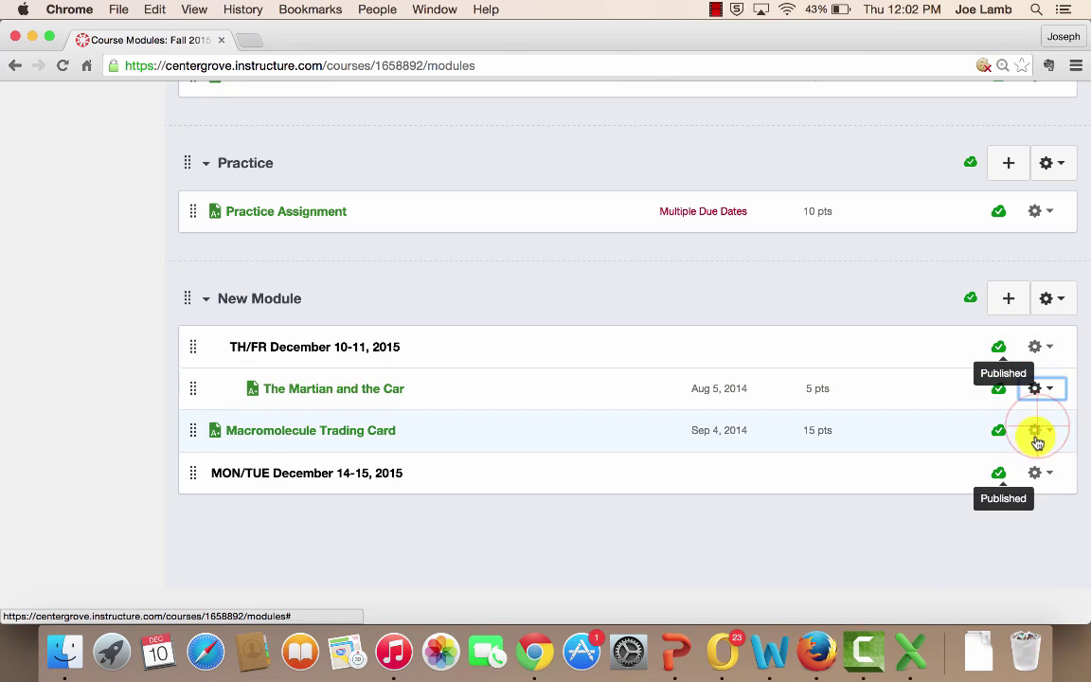
{"action": "left_click", "coordinate": [1039, 430]}
{"action": "left_click", "coordinate": [1036, 458]}
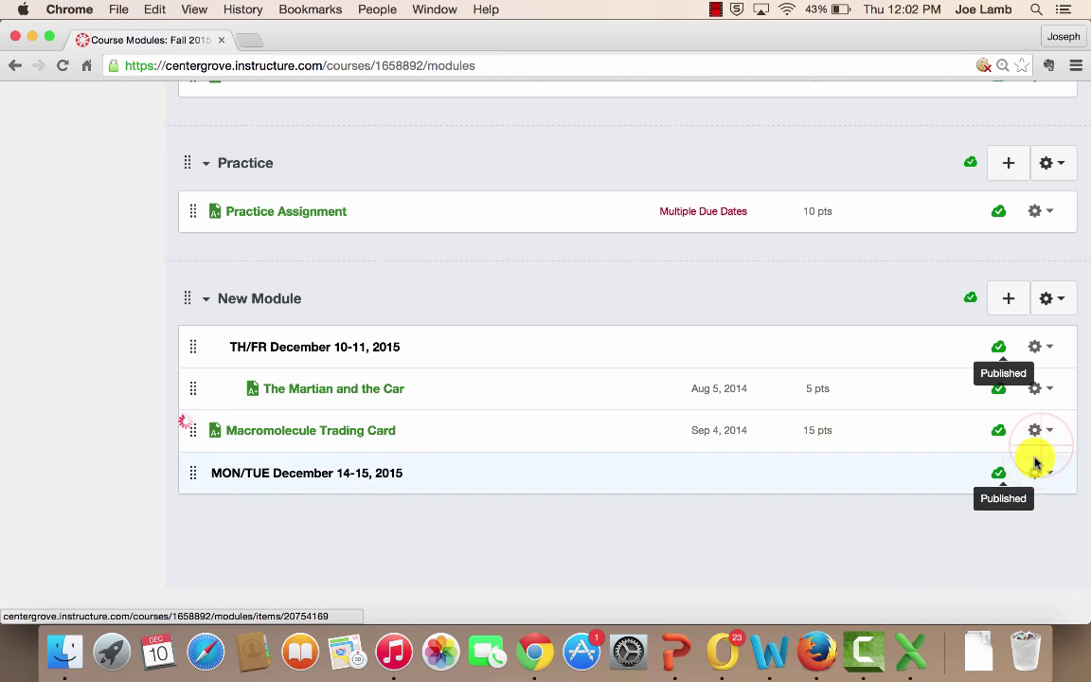
{"action": "left_click", "coordinate": [1039, 433]}
{"action": "left_click", "coordinate": [1042, 459]}
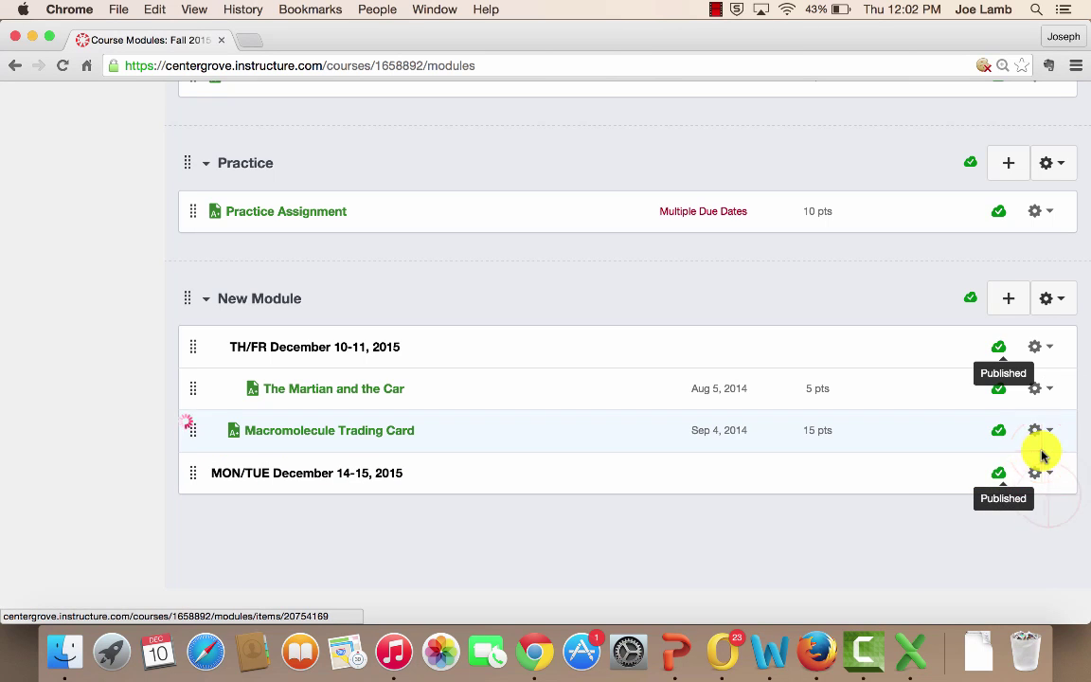
{"action": "left_click", "coordinate": [1039, 432]}
{"action": "left_click", "coordinate": [1029, 484]}
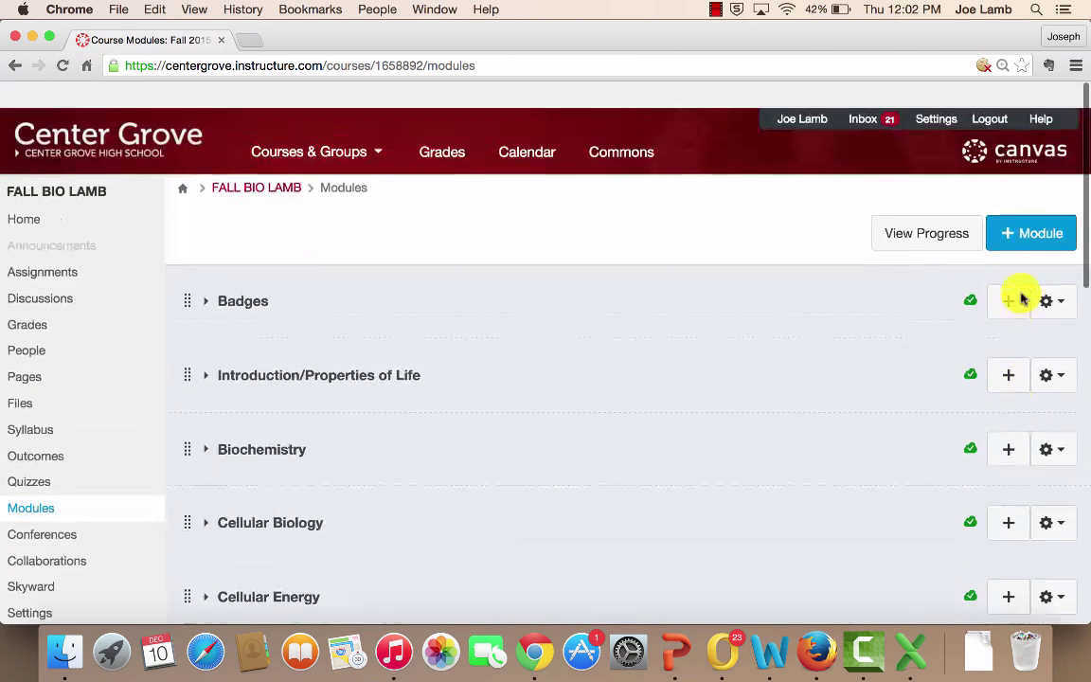
Create another module named 'Newer Module' below New Module.
{"action": "left_click", "coordinate": [1020, 218]}
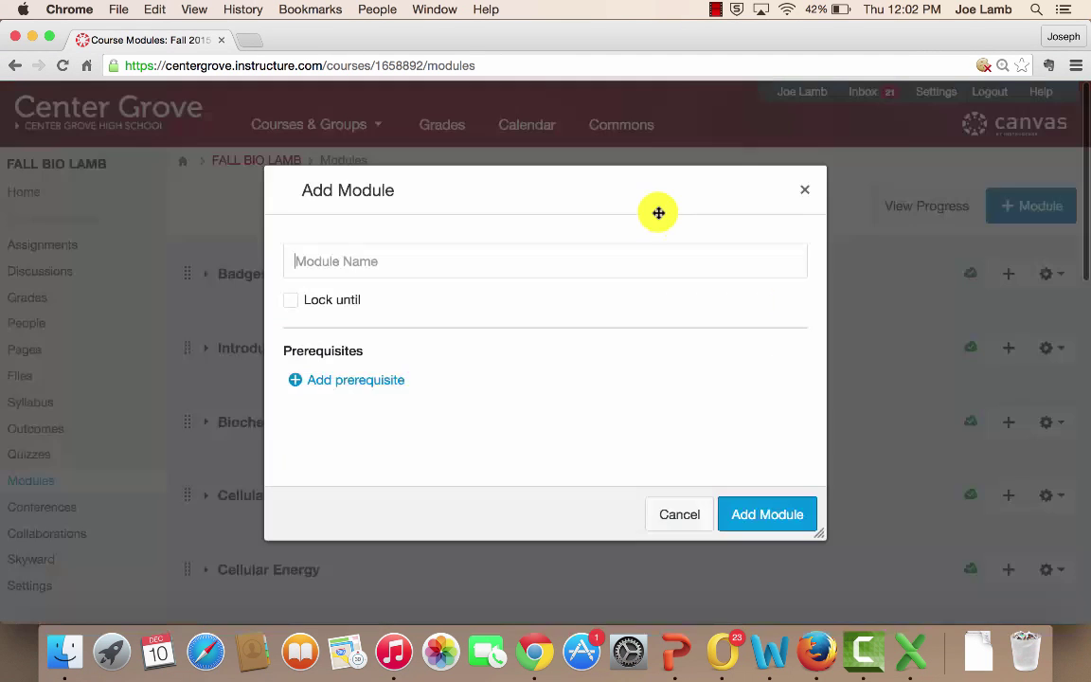
{"action": "type", "text": "Newer Modul"}
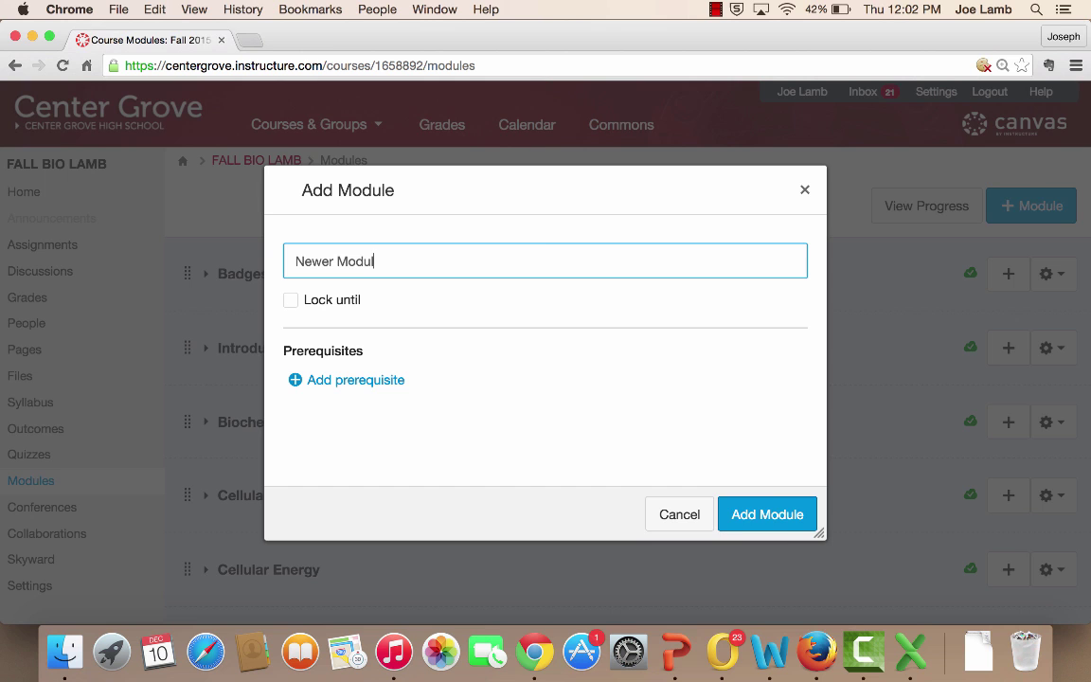
{"action": "type", "text": "e"}
{"action": "left_click", "coordinate": [744, 514]}
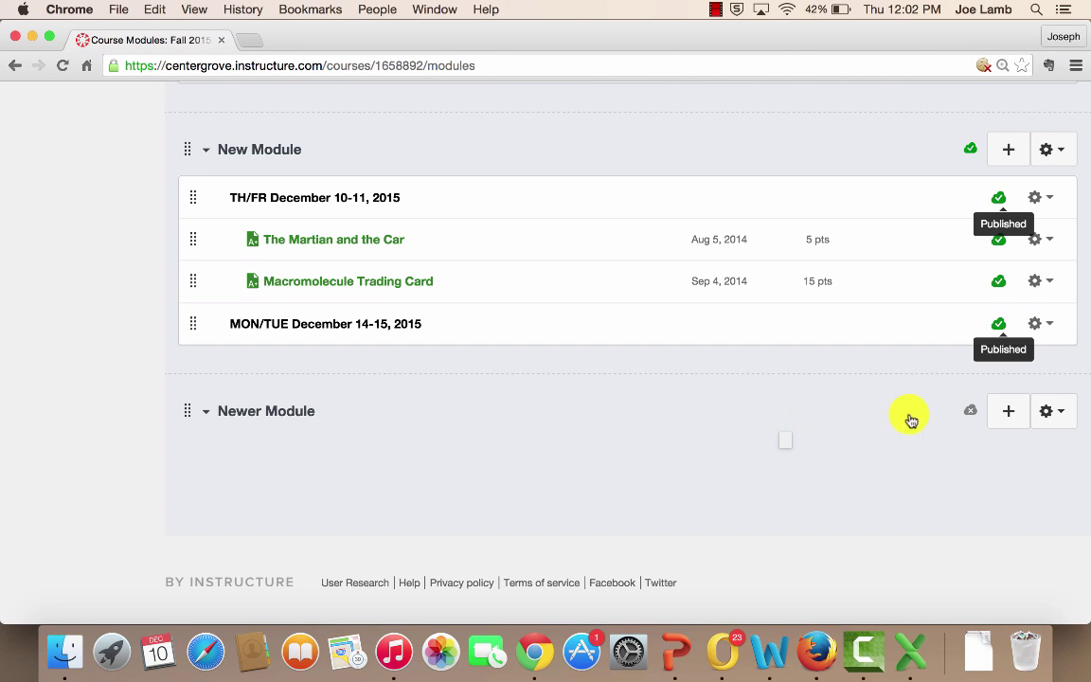
Add a new content page 'TH/FR December 10th and 11th, 2015' to Newer Module.
{"action": "left_click", "coordinate": [1006, 416]}
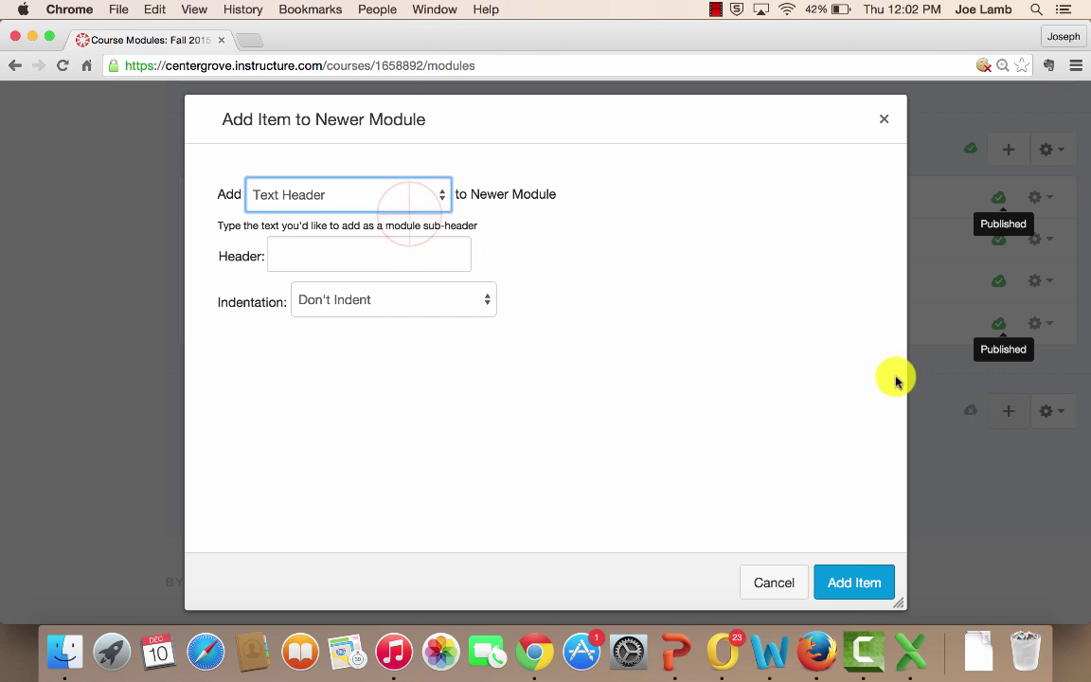
{"action": "left_click", "coordinate": [416, 202]}
{"action": "left_click", "coordinate": [383, 161]}
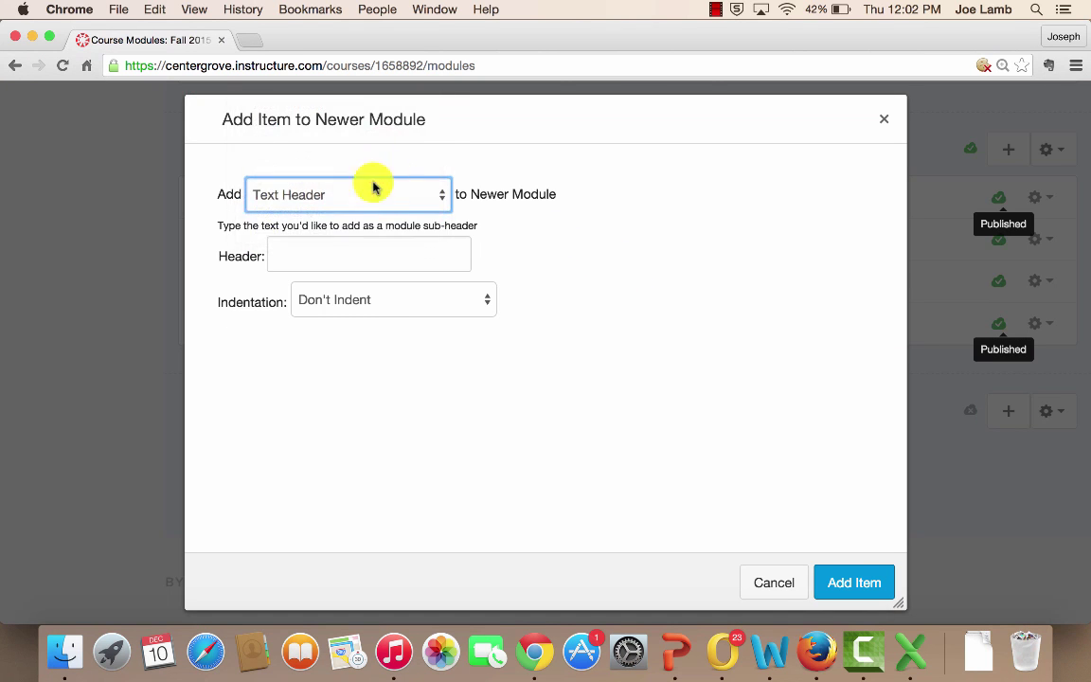
{"action": "left_click", "coordinate": [322, 257]}
{"action": "left_click", "coordinate": [344, 426]}
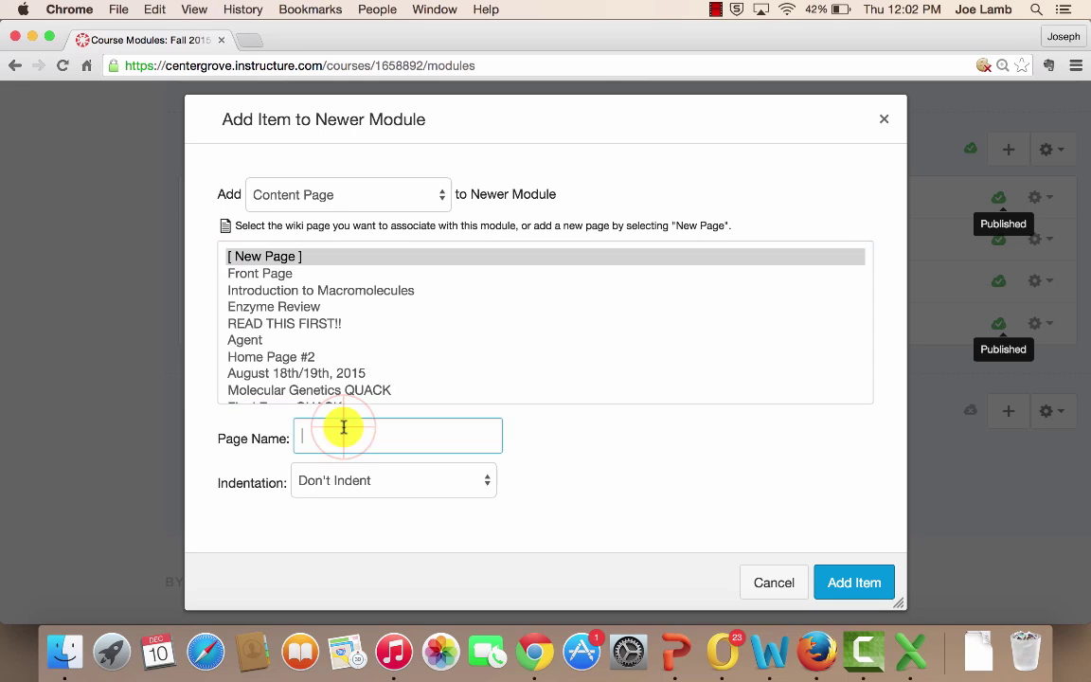
{"action": "type", "text": "TH/F"}
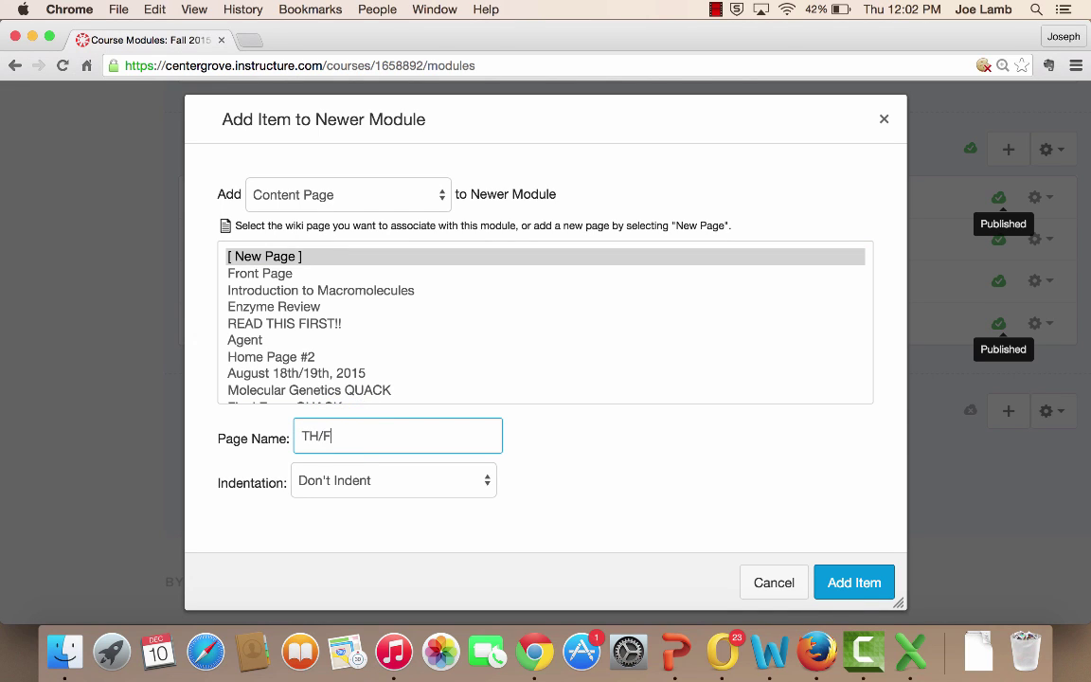
{"action": "type", "text": "R December 10th and 11th"}
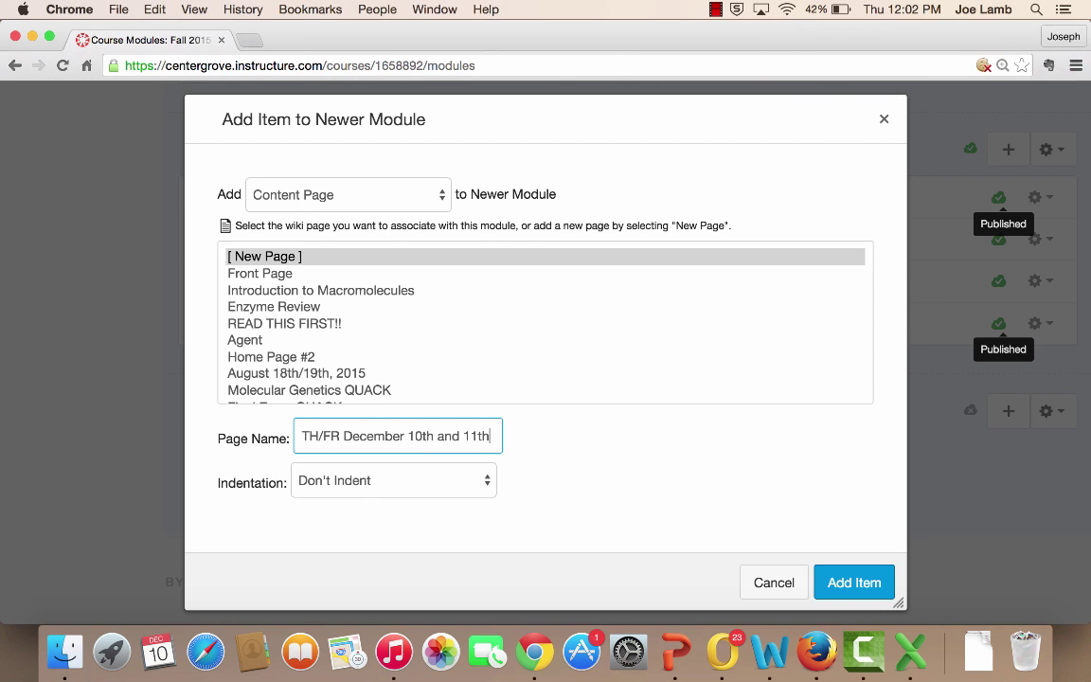
{"action": "type", "text": ", 2015"}
{"action": "left_click", "coordinate": [857, 586]}
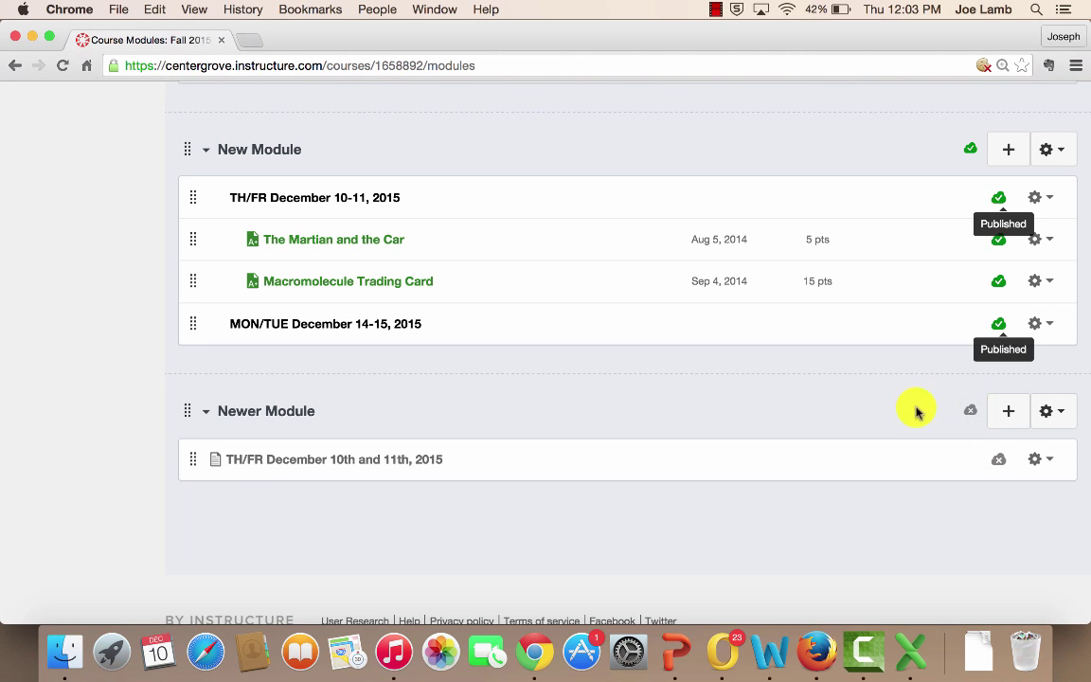
Publish Newer Module and the new page, then open the page.
{"action": "left_click", "coordinate": [970, 410]}
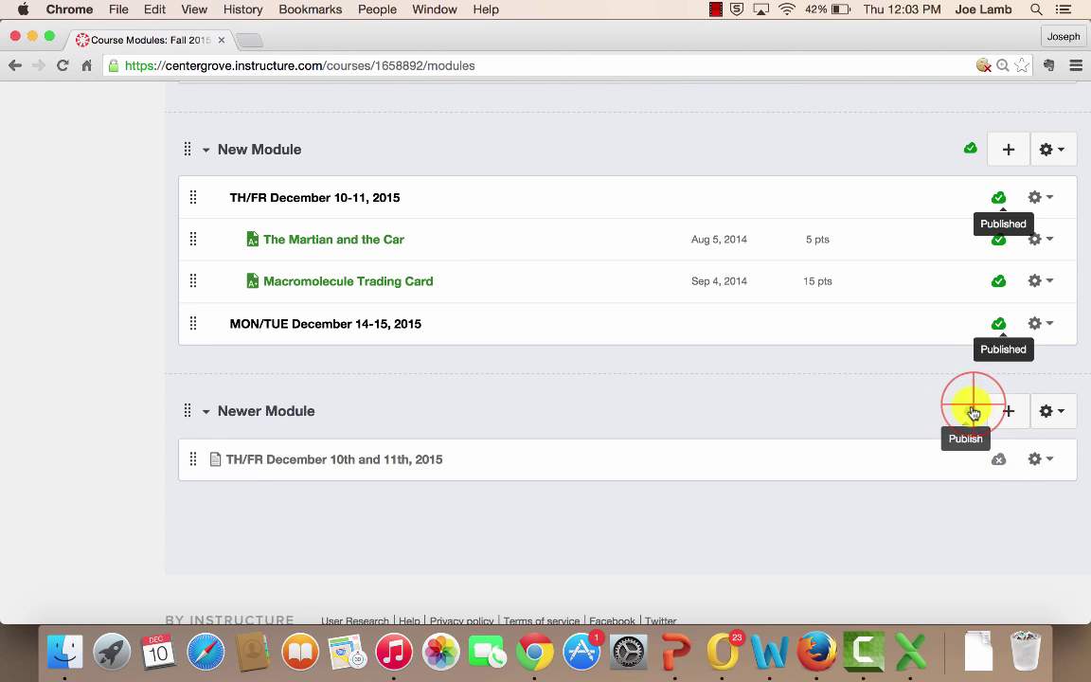
{"action": "left_click", "coordinate": [999, 455]}
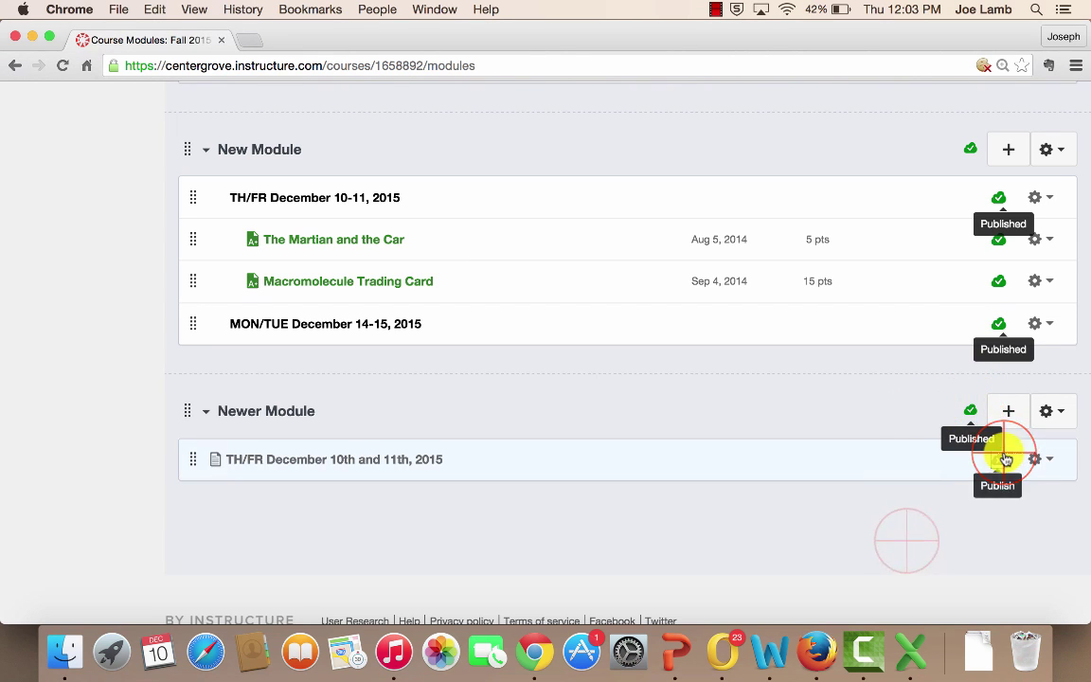
{"action": "left_click", "coordinate": [403, 462]}
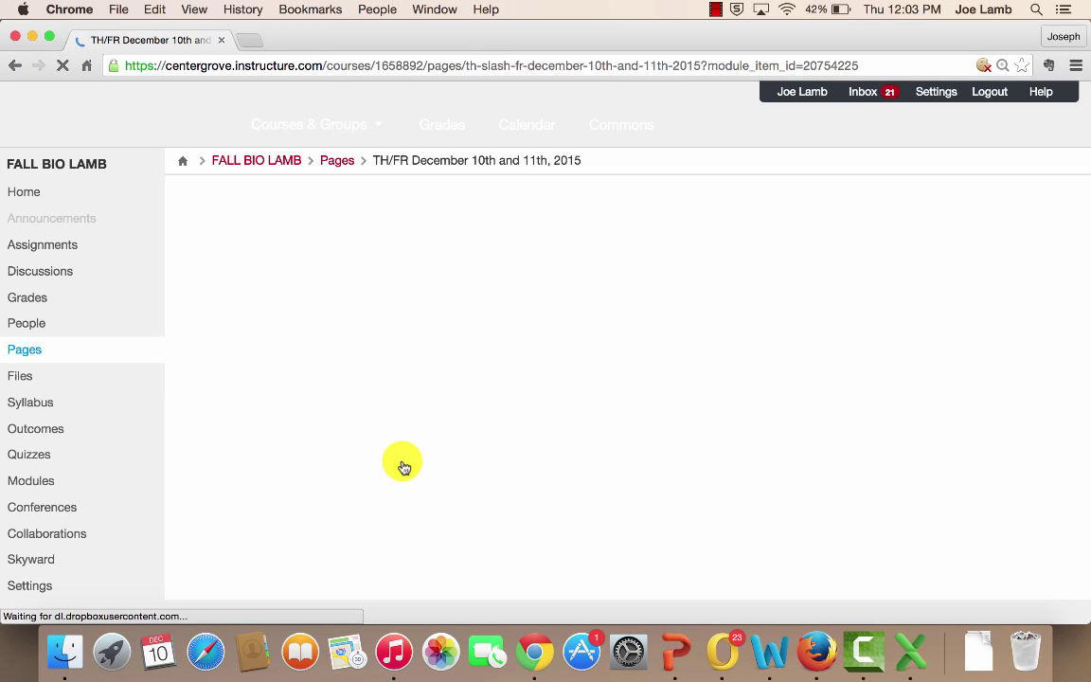
Centre the page body and type the headings Student Learning Objectives and State Standards.
{"action": "left_click", "coordinate": [978, 219]}
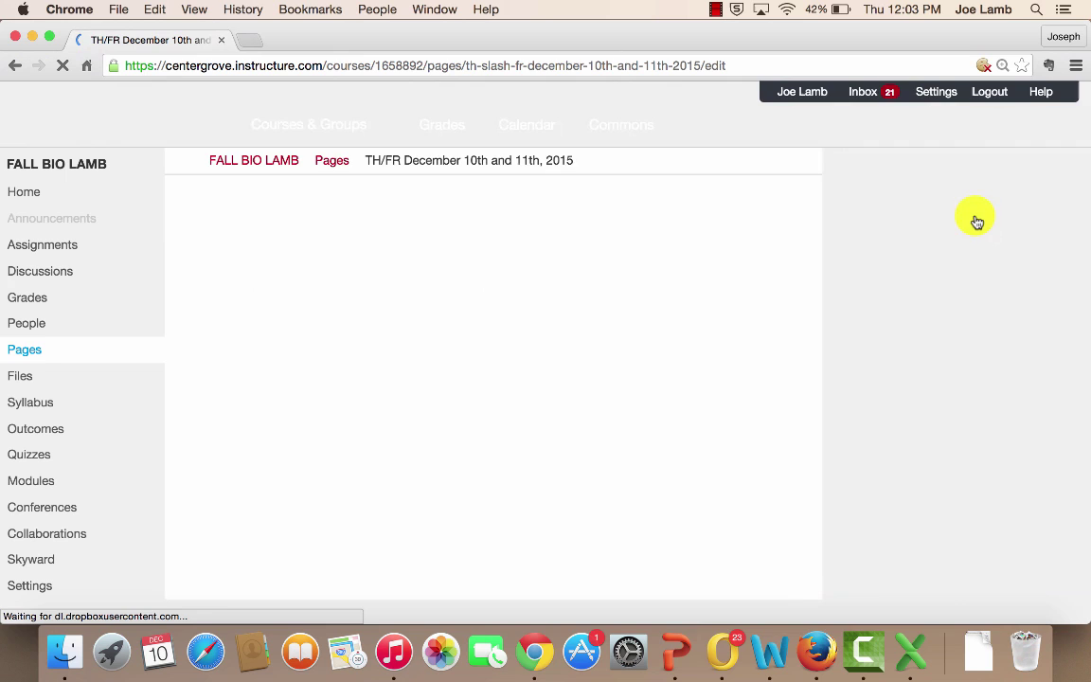
{"action": "left_click", "coordinate": [679, 329]}
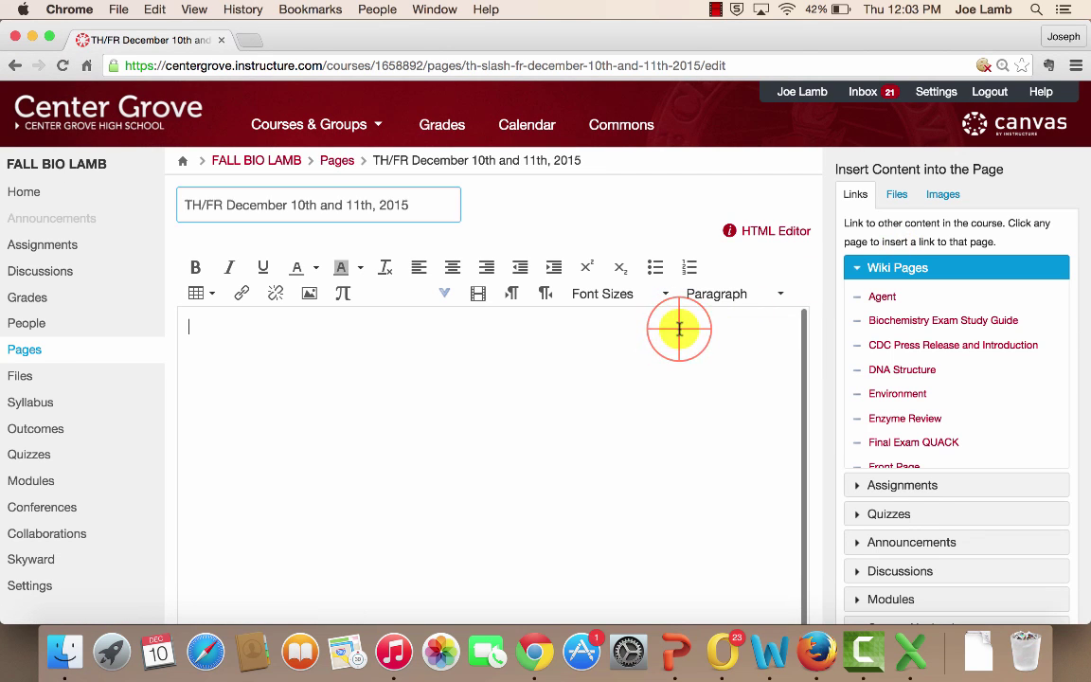
{"action": "left_click", "coordinate": [453, 265]}
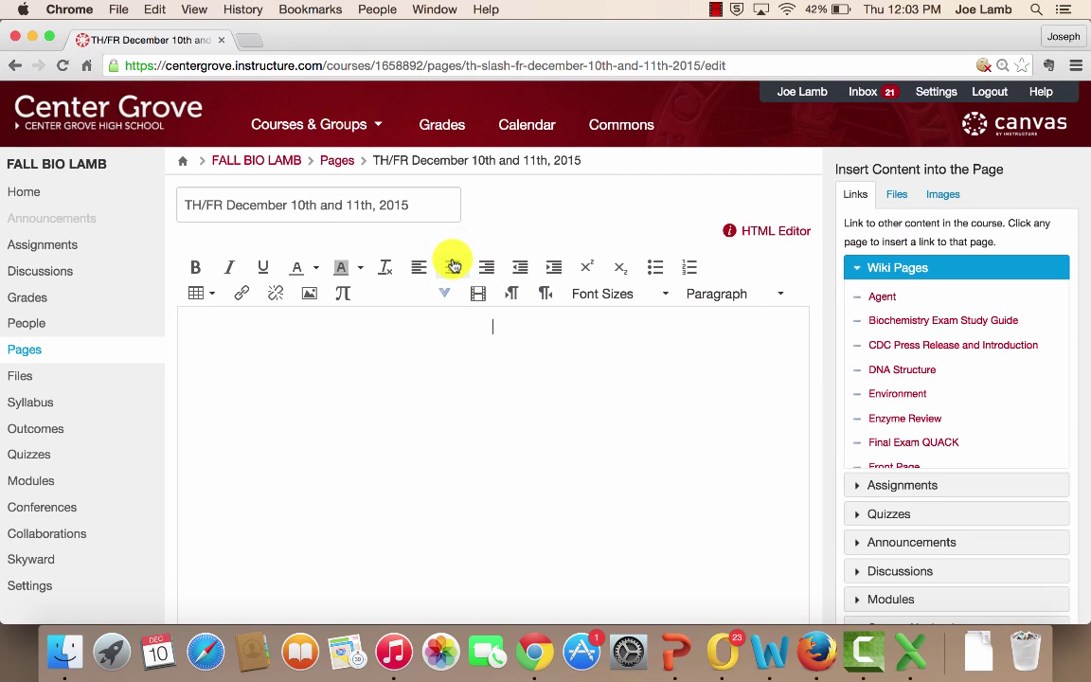
{"action": "type", "text": "Student Learning Objetiv"}
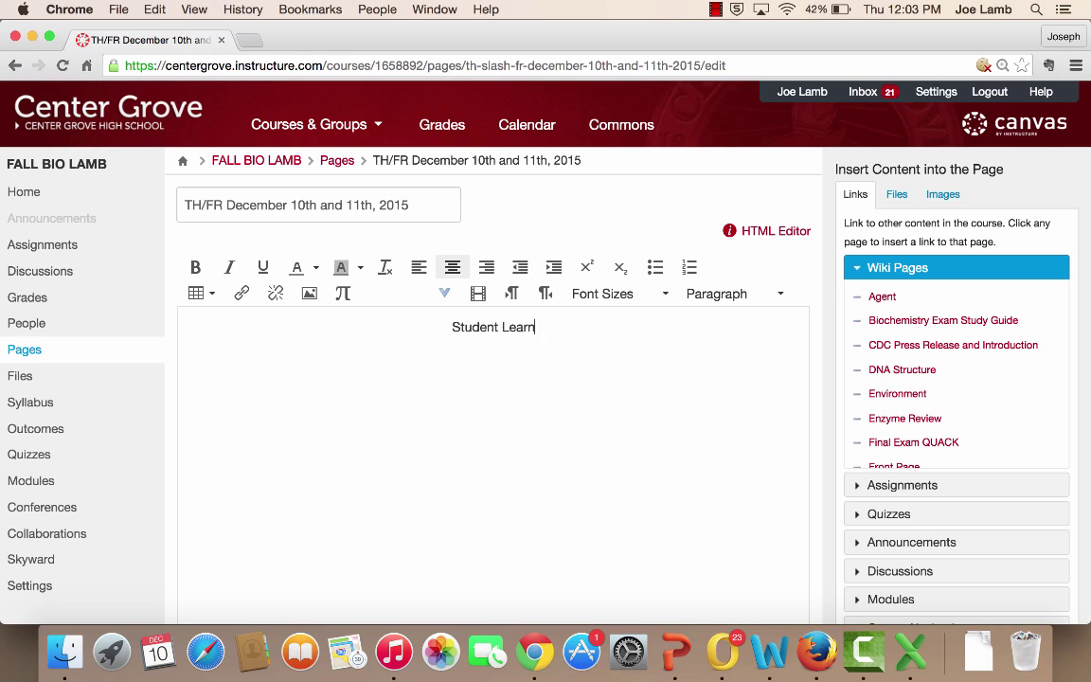
{"action": "key", "text": "BackSpace"}
{"action": "key", "text": "BackSpace"}
{"action": "key", "text": "BackSpace"}
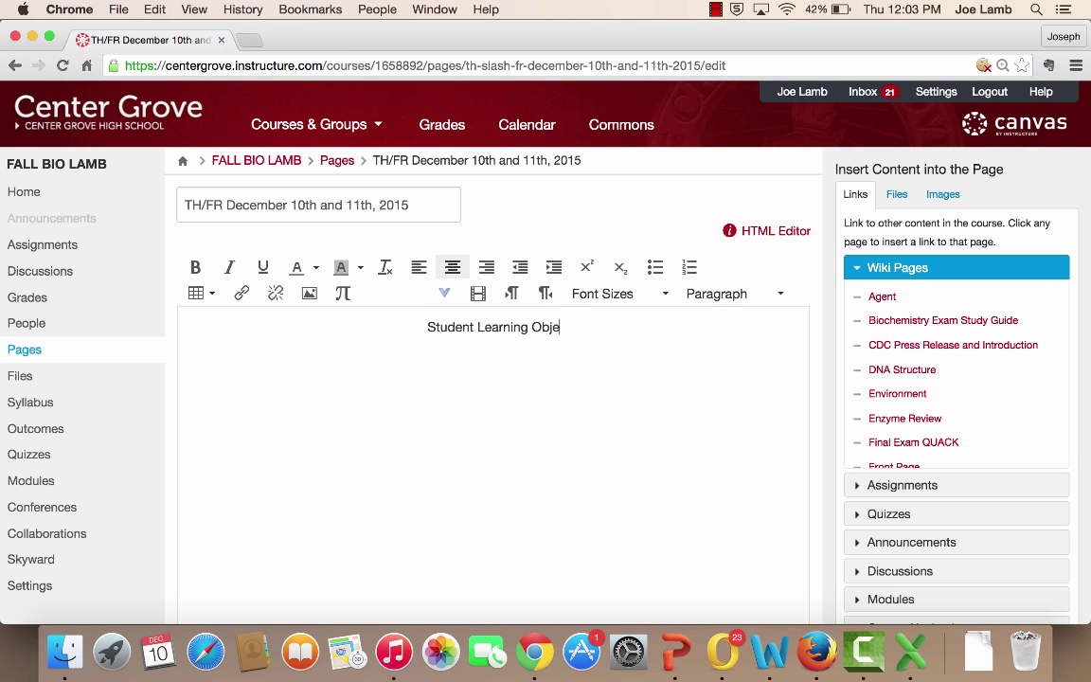
{"action": "type", "text": "ctie"}
{"action": "type", "text": "es"}
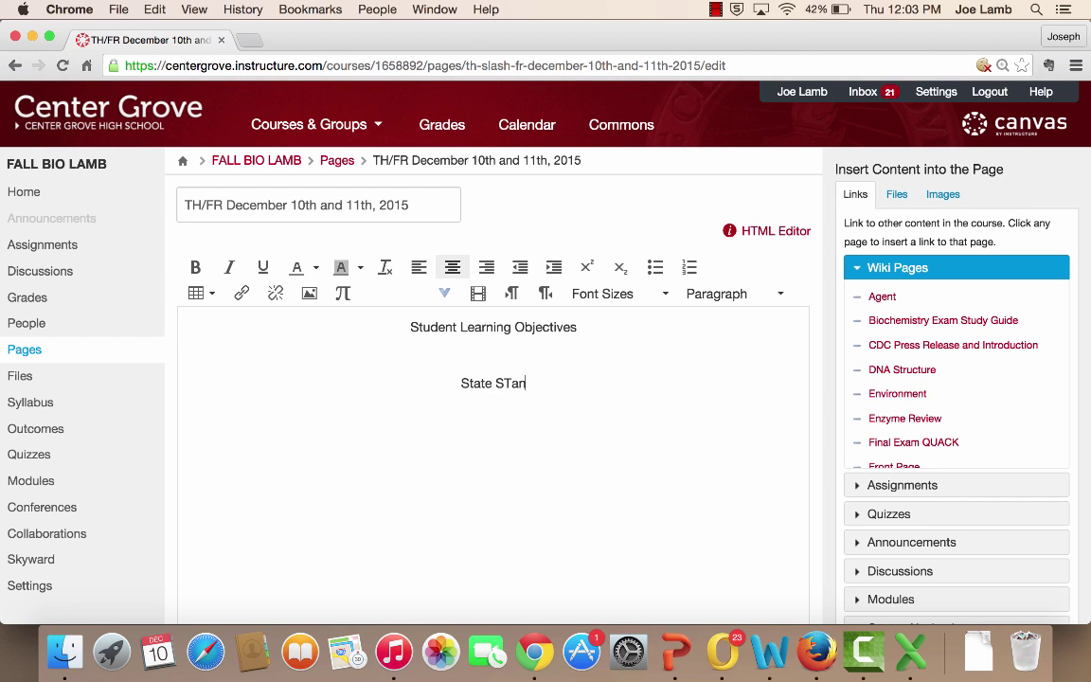
{"action": "key", "text": "BackSpace"}
{"action": "key", "text": "BackSpace"}
{"action": "key", "text": "BackSpace"}
{"action": "type", "text": "tandards"}
{"action": "key", "text": "Return"}
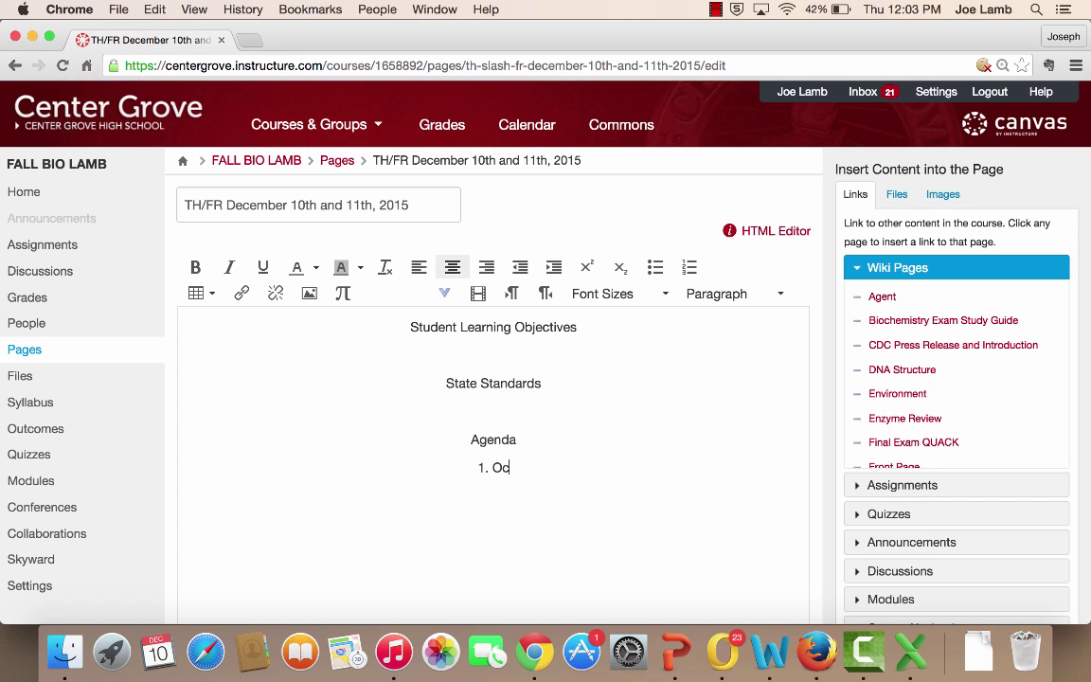
Type the numbered agenda: Objectives, Assignment #1, Lab #1, Assignment #2.
{"action": "type", "text": "ves"}
{"action": "key", "text": "Return"}
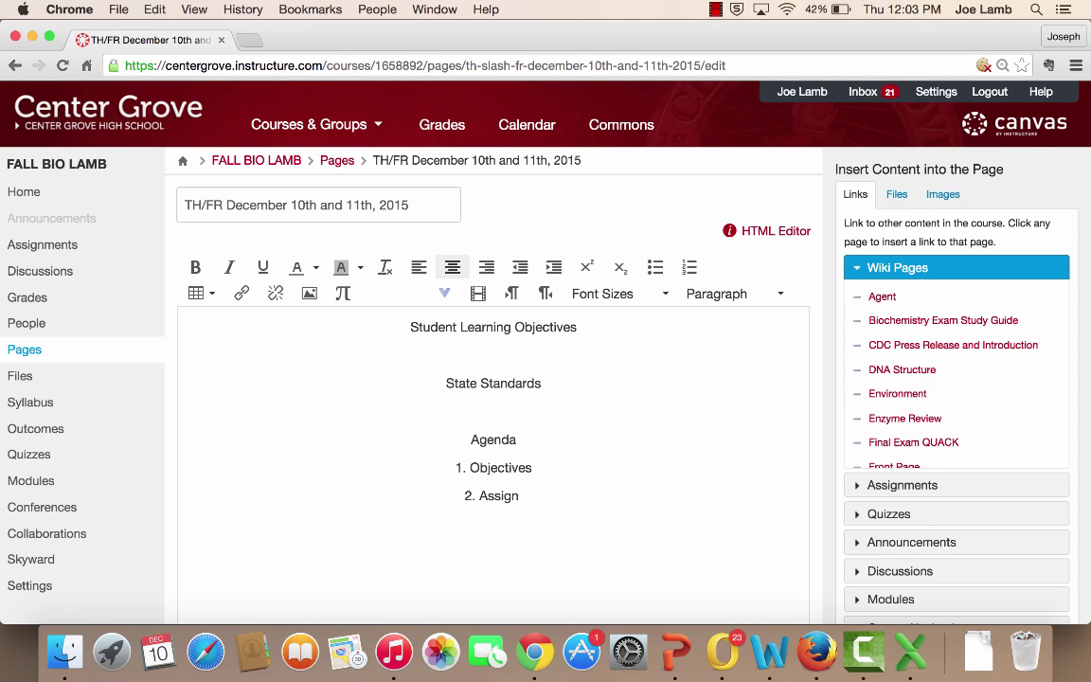
{"action": "type", "text": "2. Assignment #1"}
{"action": "key", "text": "Return"}
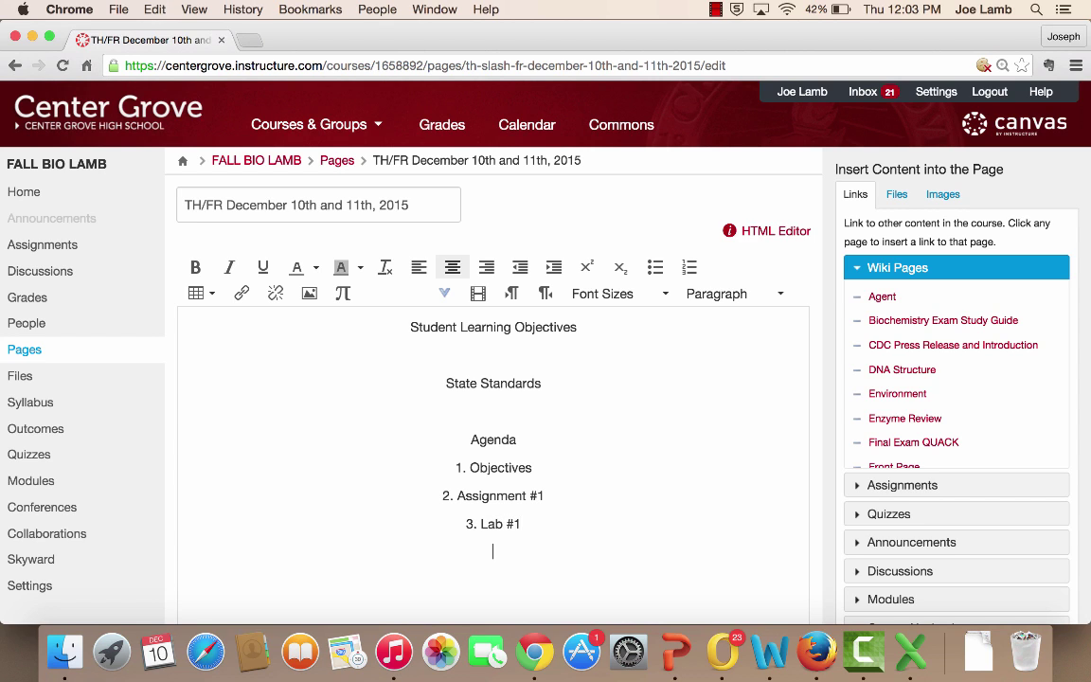
{"action": "type", "text": "ment #2"}
{"action": "key", "text": "Return"}
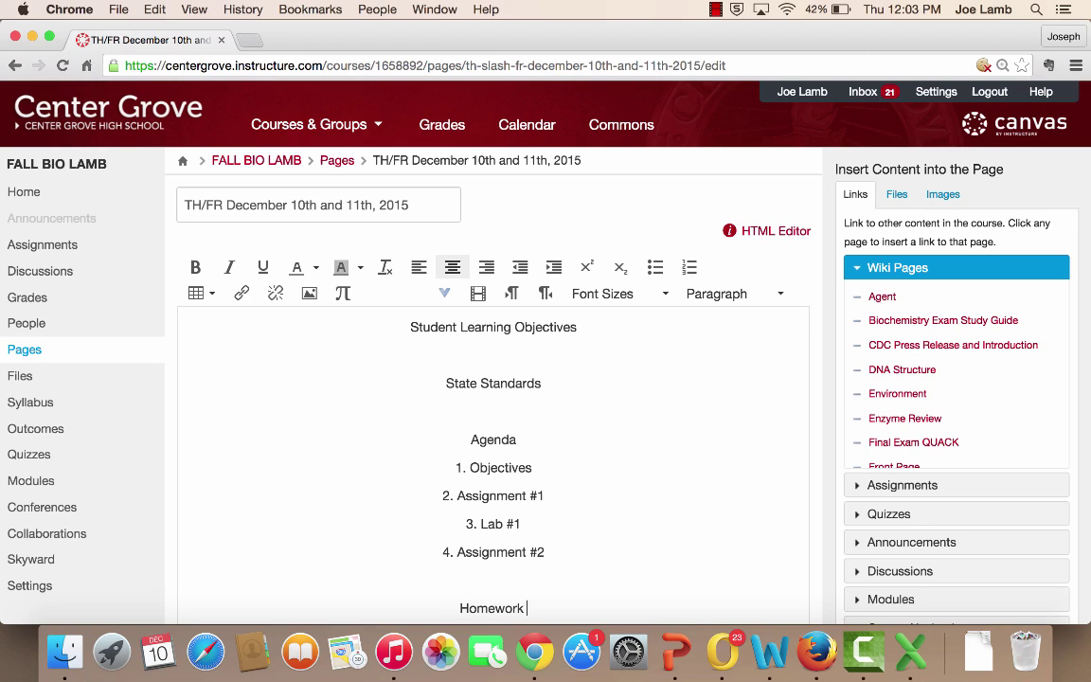
Add the line 'Homework: Finish Assignment 1 and 2 and the lab before next class.'.
{"action": "type", "text": "Homework: Finish Ass"}
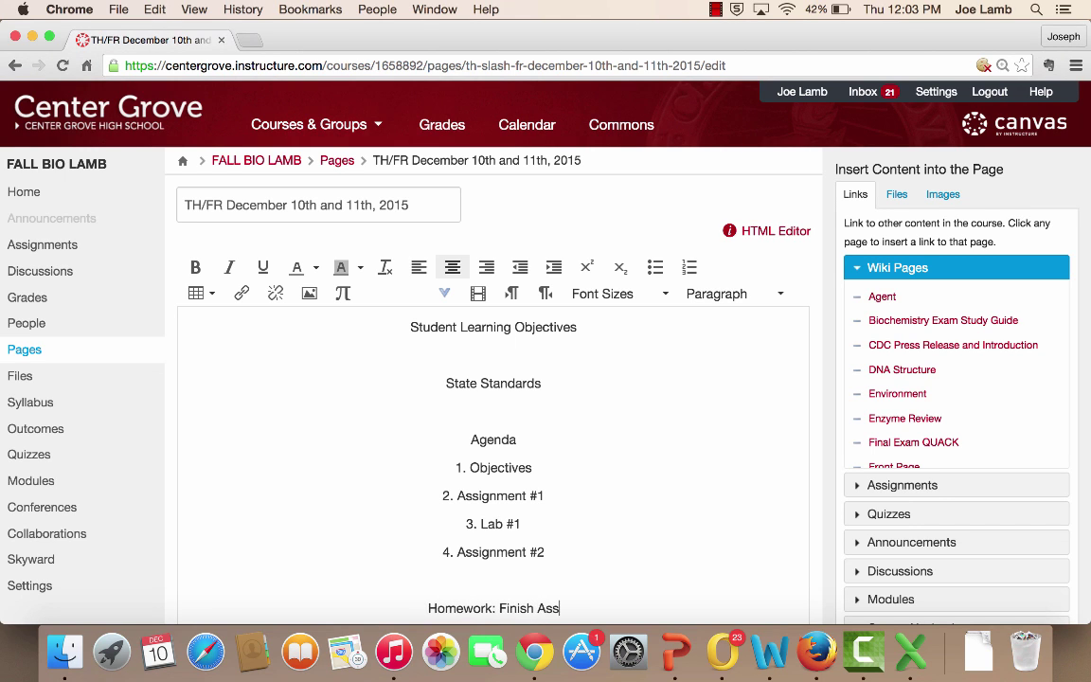
{"action": "type", "text": "ignment 1 and "}
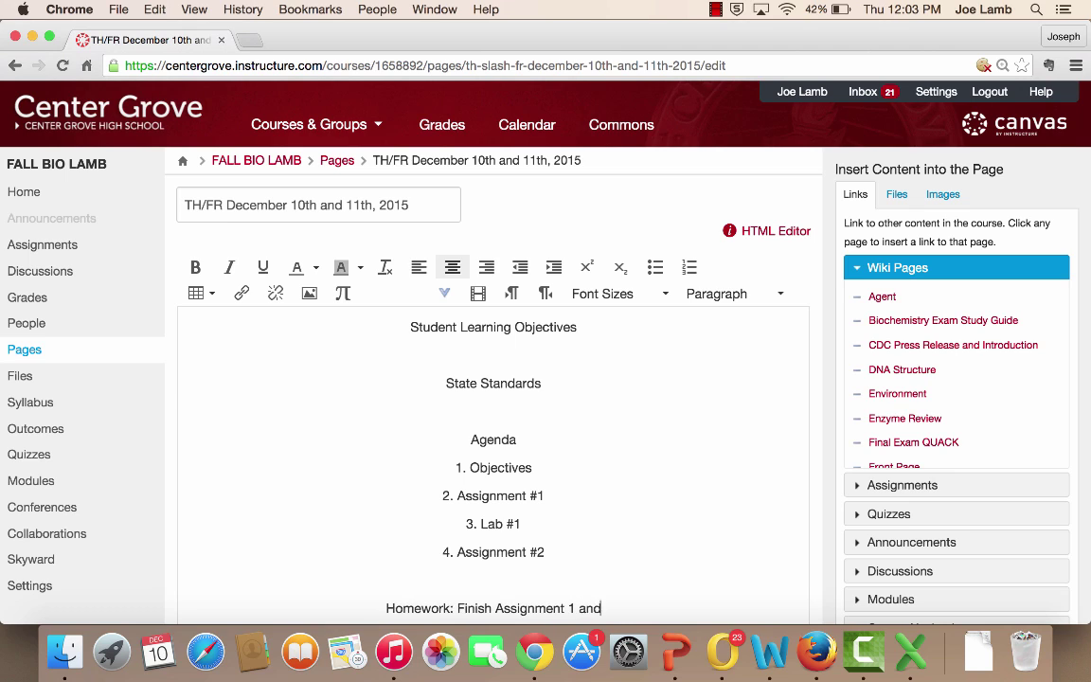
{"action": "type", "text": "2 and the l"}
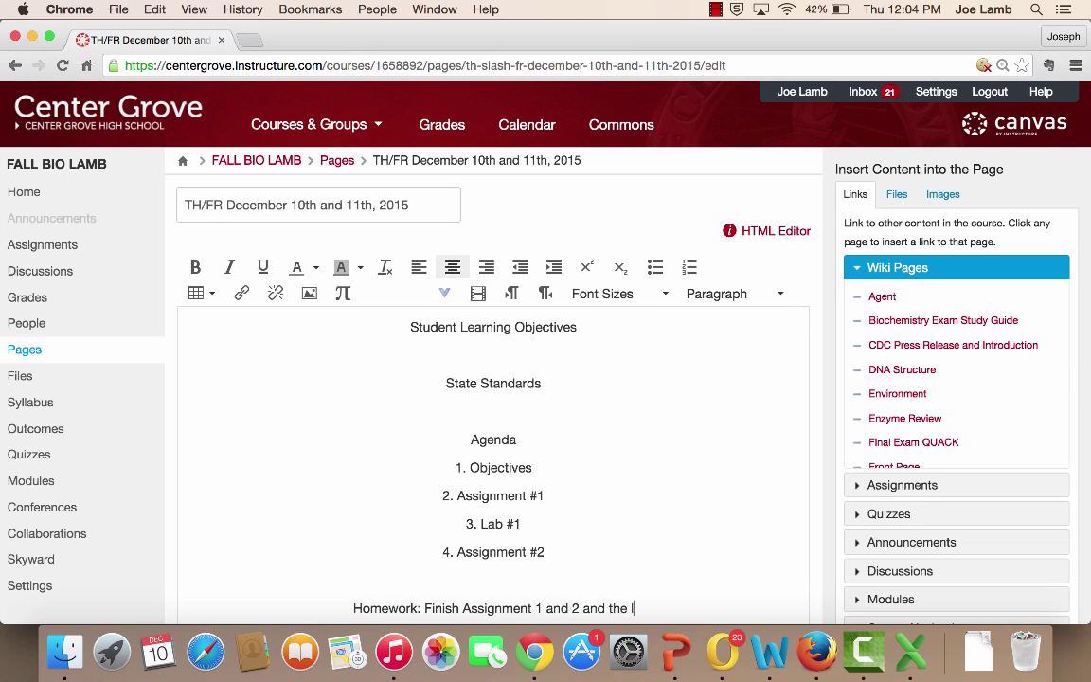
{"action": "type", "text": "ab."}
{"action": "key", "text": "BackSpace"}
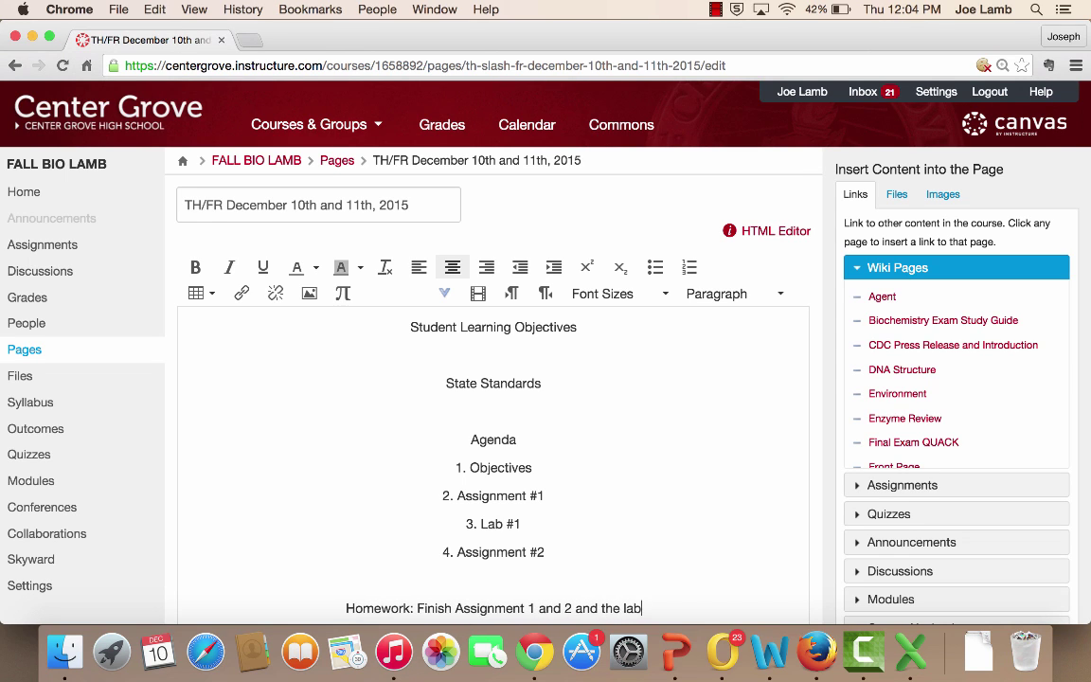
{"action": "type", "text": "before Monday."}
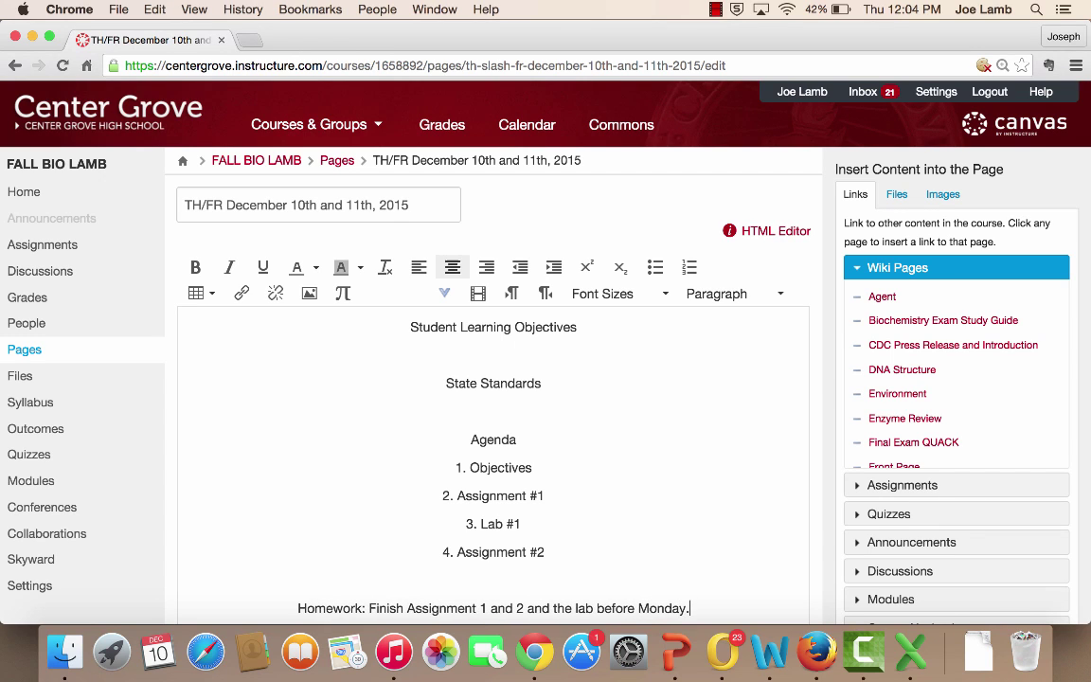
{"action": "key", "text": "BackSpace"}
{"action": "key", "text": "BackSpace"}
{"action": "key", "text": "BackSpace"}
{"action": "key", "text": "BackSpace"}
{"action": "key", "text": "BackSpace"}
{"action": "key", "text": "BackSpace"}
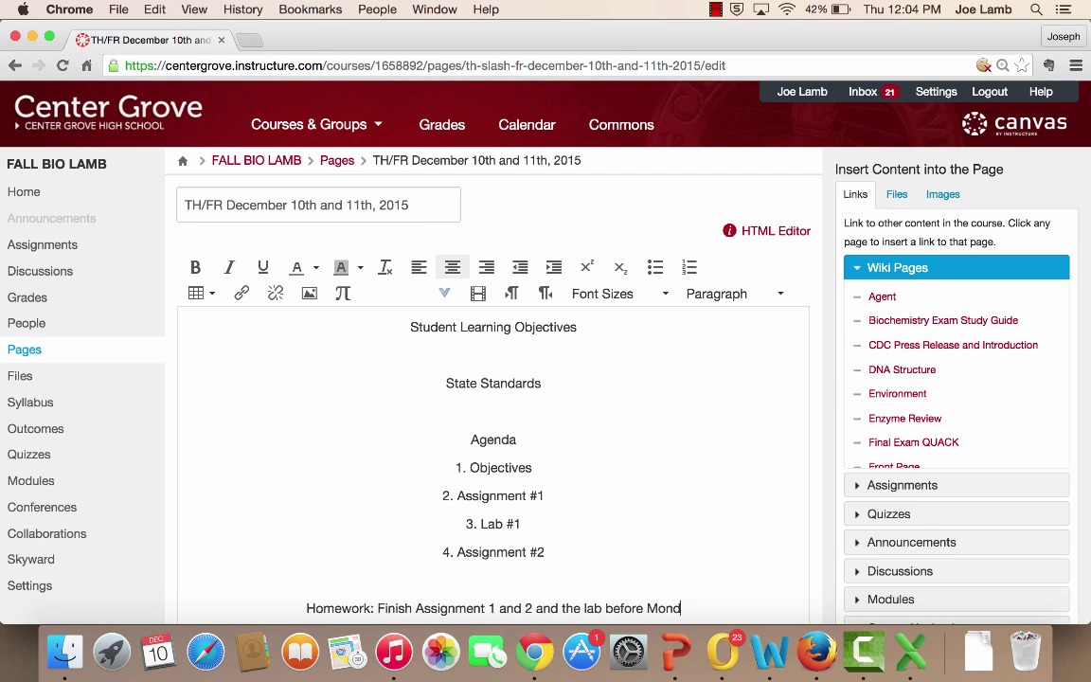
{"action": "key", "text": "BackSpace"}
{"action": "type", "text": "net"}
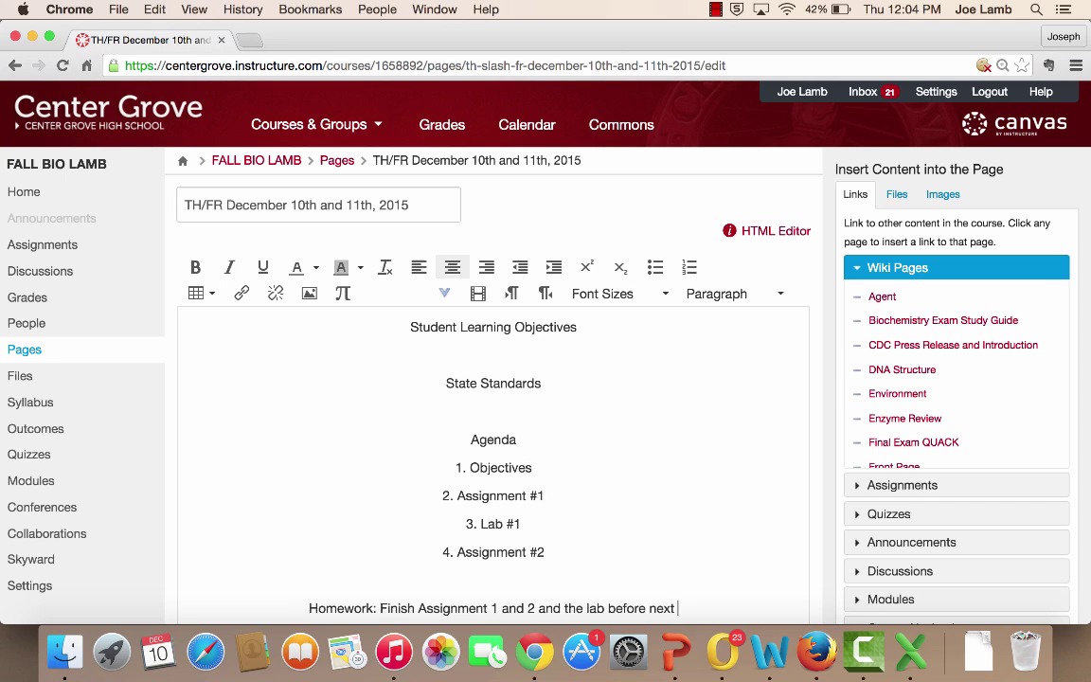
{"action": "type", "text": "class."}
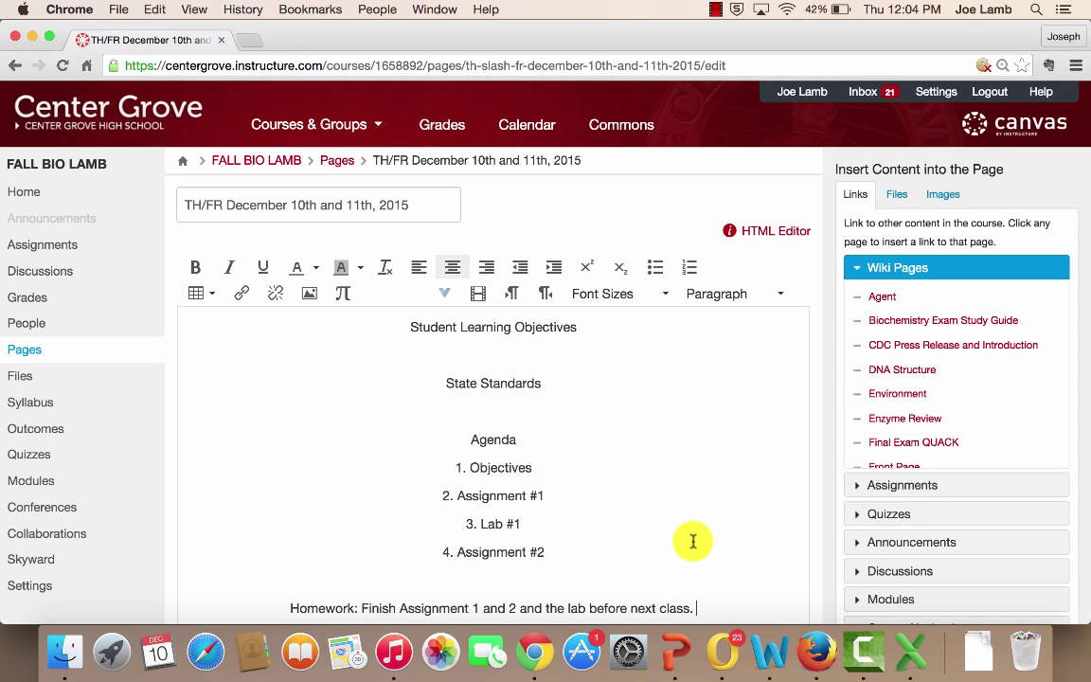
Link Assignment #1, Lab #1 and Assignment #2 to Intro to Water, Lab: DNA Mutations and Macromolecule Foldable.
{"action": "scroll", "coordinate": [692, 541], "scroll_direction": "down", "scroll_amount": 3}
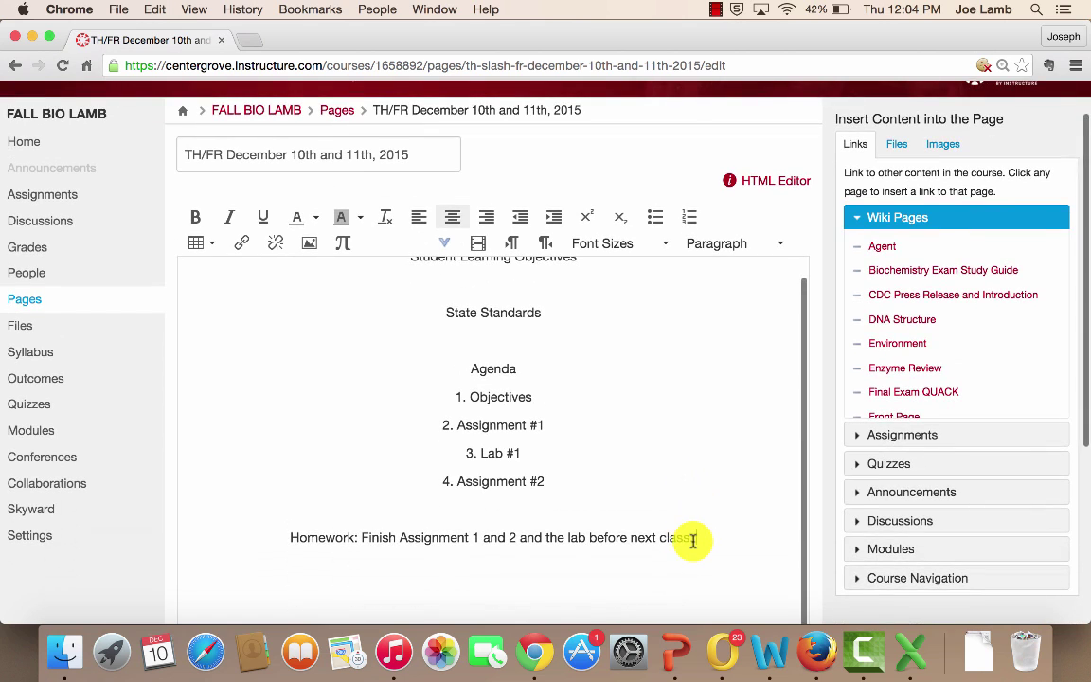
{"action": "left_click", "coordinate": [542, 425]}
{"action": "left_click_drag", "start_coordinate": [537, 424], "coordinate": [463, 429]}
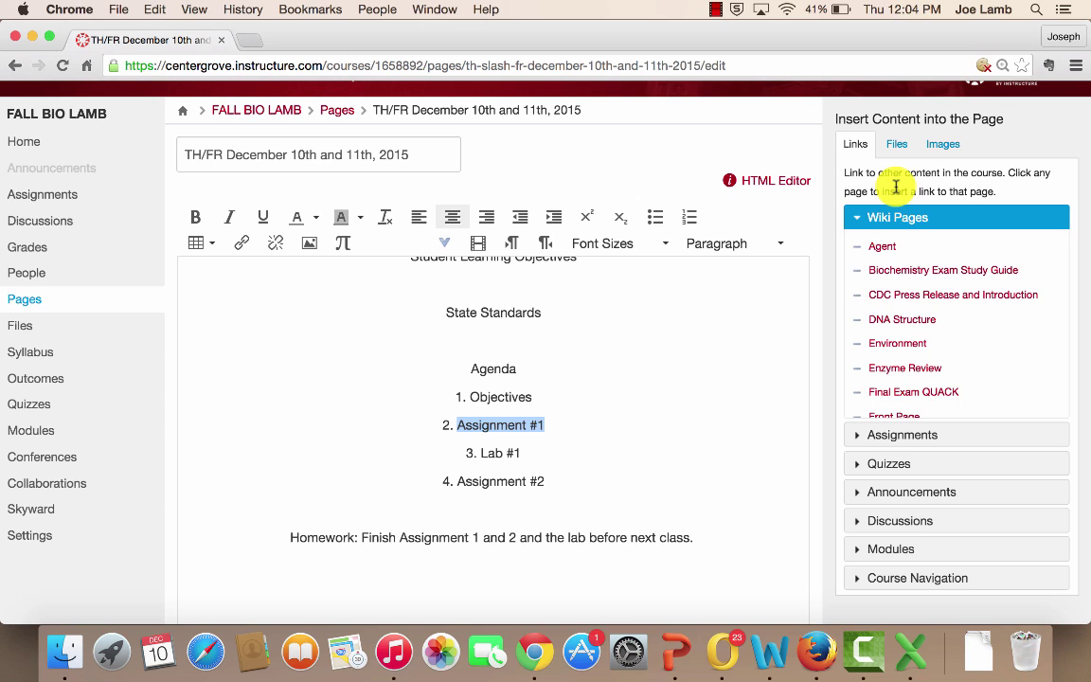
{"action": "left_click", "coordinate": [895, 435]}
{"action": "scroll", "coordinate": [927, 367], "scroll_direction": "down", "scroll_amount": 10}
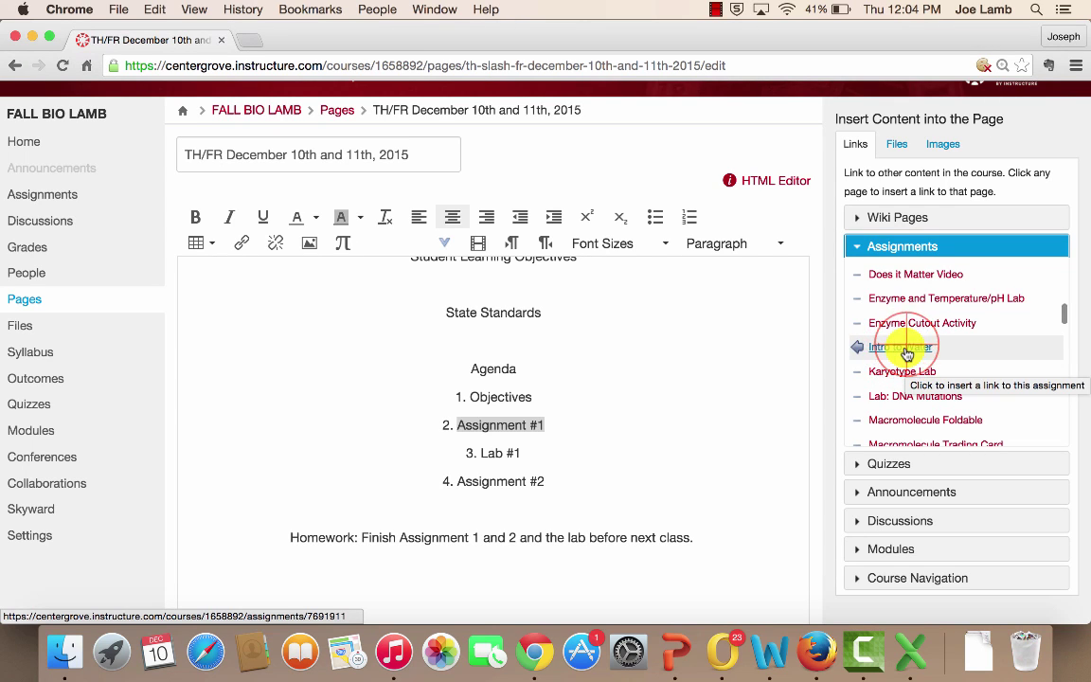
{"action": "left_click", "coordinate": [905, 348]}
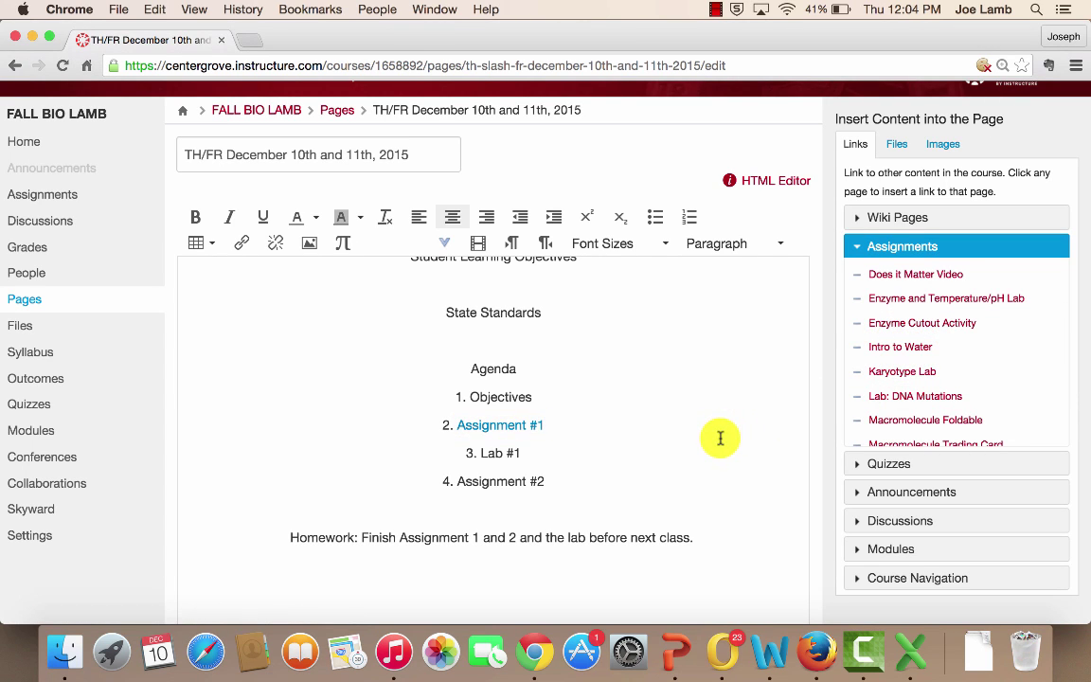
{"action": "left_click", "coordinate": [552, 438]}
{"action": "left_click_drag", "start_coordinate": [541, 452], "coordinate": [481, 453]}
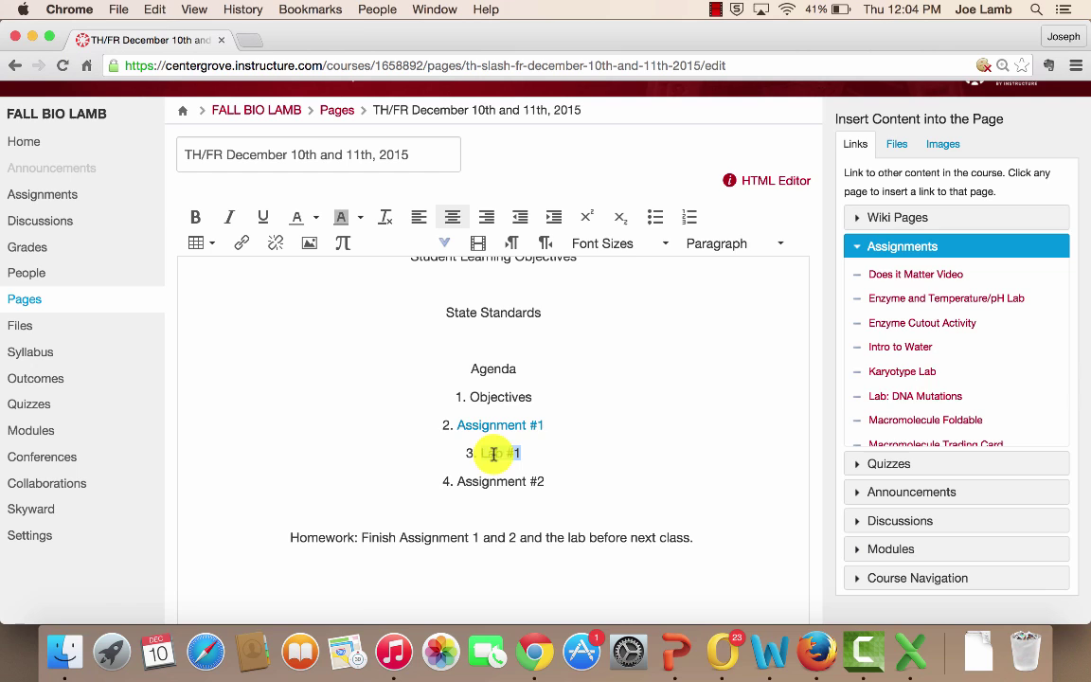
{"action": "left_click", "coordinate": [917, 398]}
{"action": "left_click", "coordinate": [549, 481]}
{"action": "left_click_drag", "start_coordinate": [550, 481], "coordinate": [456, 485]}
{"action": "left_click", "coordinate": [915, 424]}
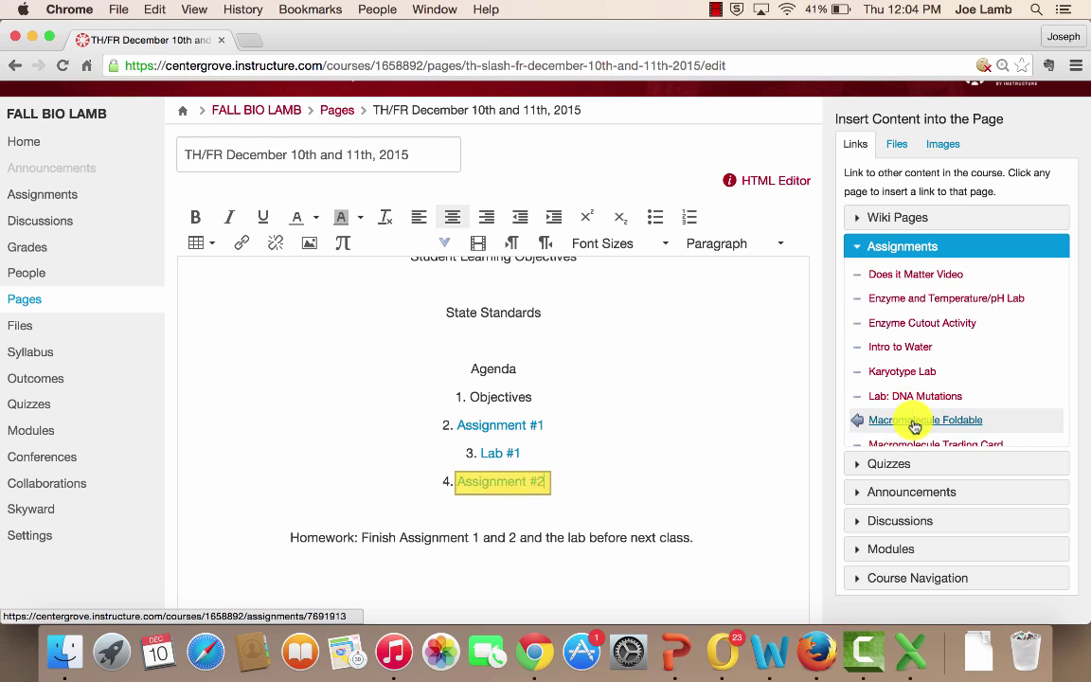
{"action": "left_click", "coordinate": [694, 513]}
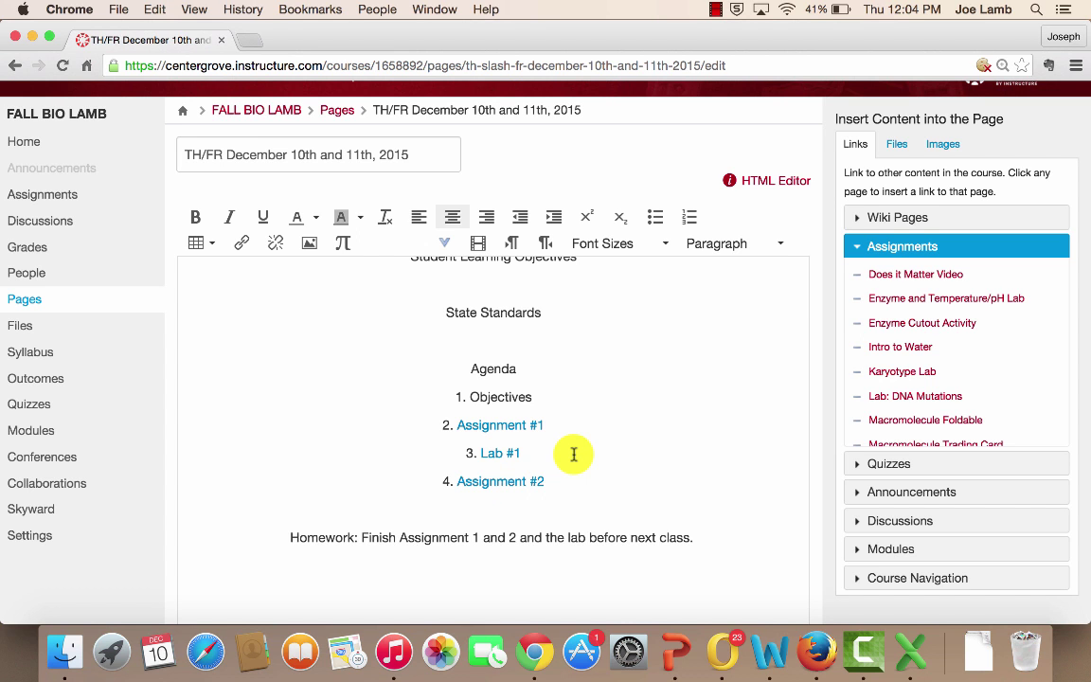
Save the edited TH/FR daily page.
{"action": "scroll", "coordinate": [574, 454], "scroll_direction": "up", "scroll_amount": 2}
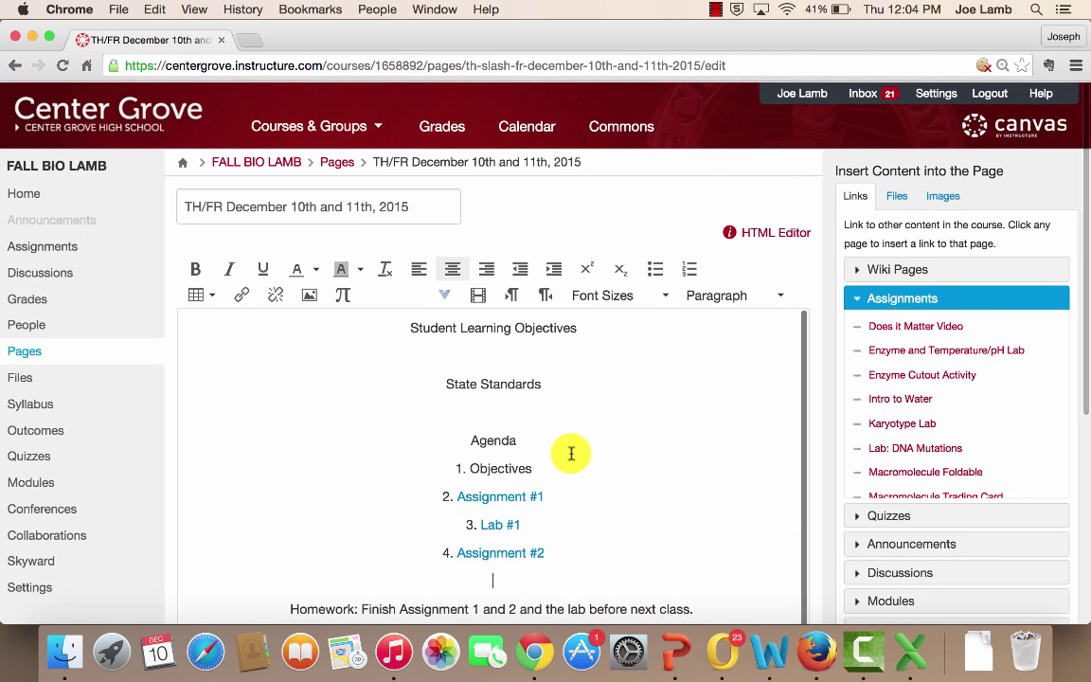
{"action": "scroll", "coordinate": [572, 455], "scroll_direction": "down", "scroll_amount": 3}
{"action": "scroll", "coordinate": [568, 453], "scroll_direction": "down", "scroll_amount": 3}
{"action": "left_click", "coordinate": [783, 534]}
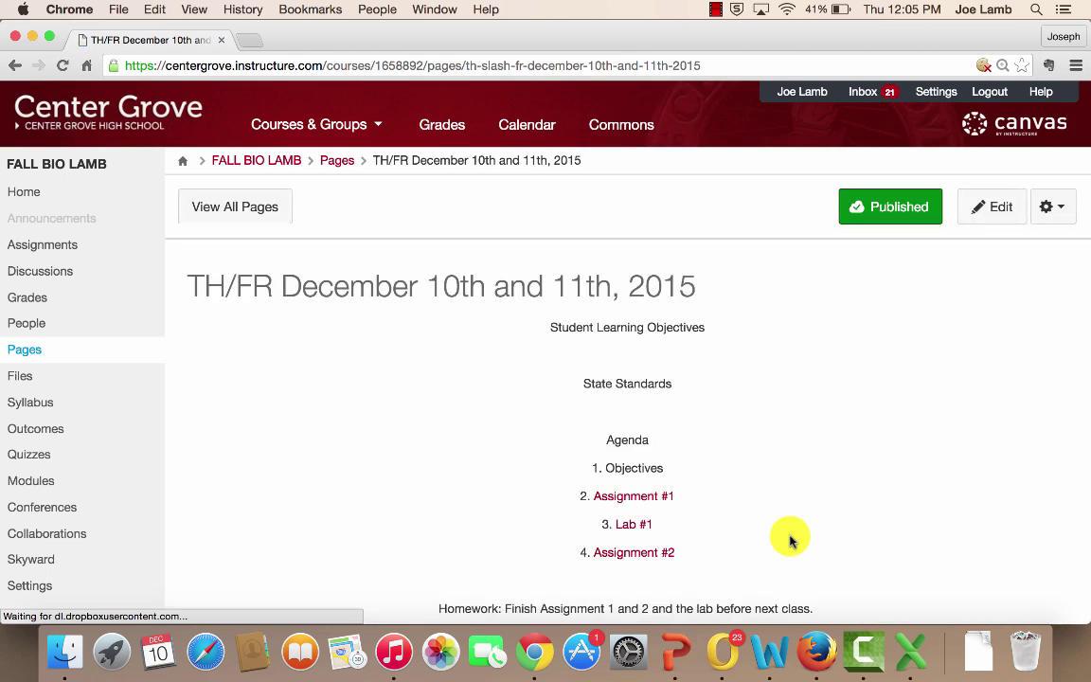
Check that the Assignment #1 link opens Intro to Water, then return to the daily page.
{"action": "scroll", "coordinate": [791, 538], "scroll_direction": "down", "scroll_amount": 4}
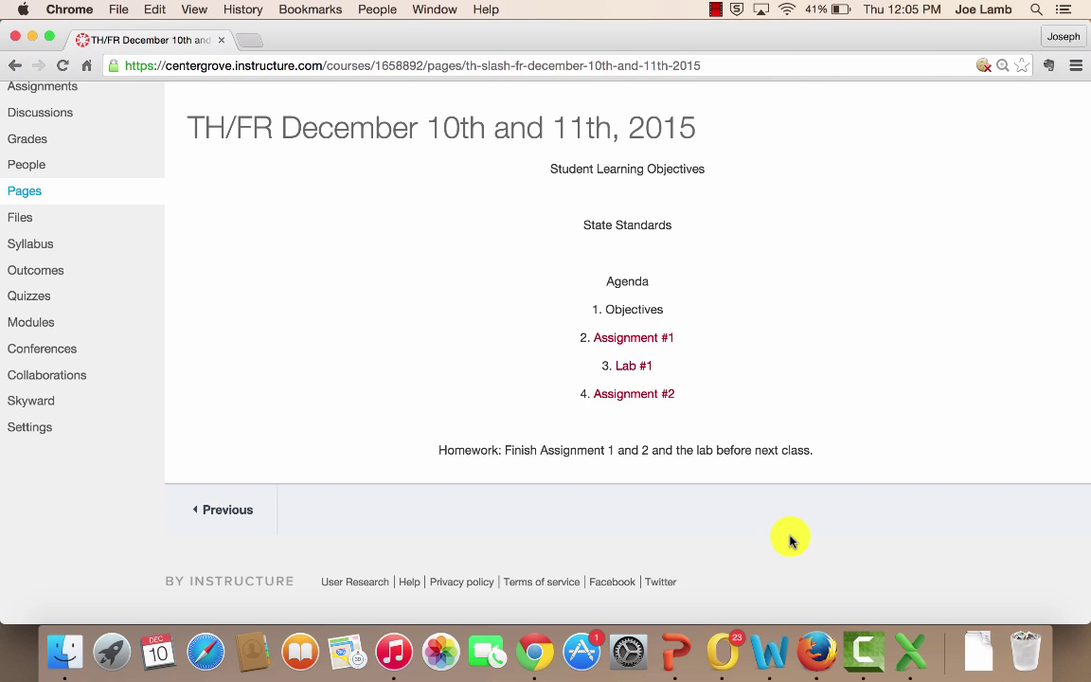
{"action": "left_click", "coordinate": [655, 344]}
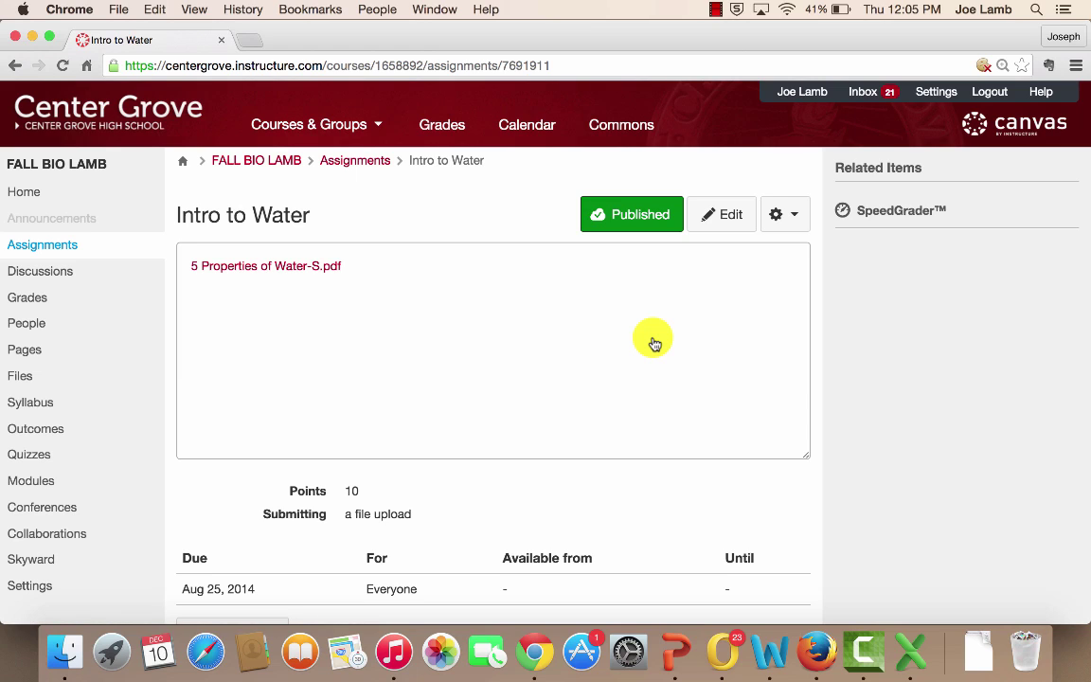
{"action": "left_click", "coordinate": [14, 66]}
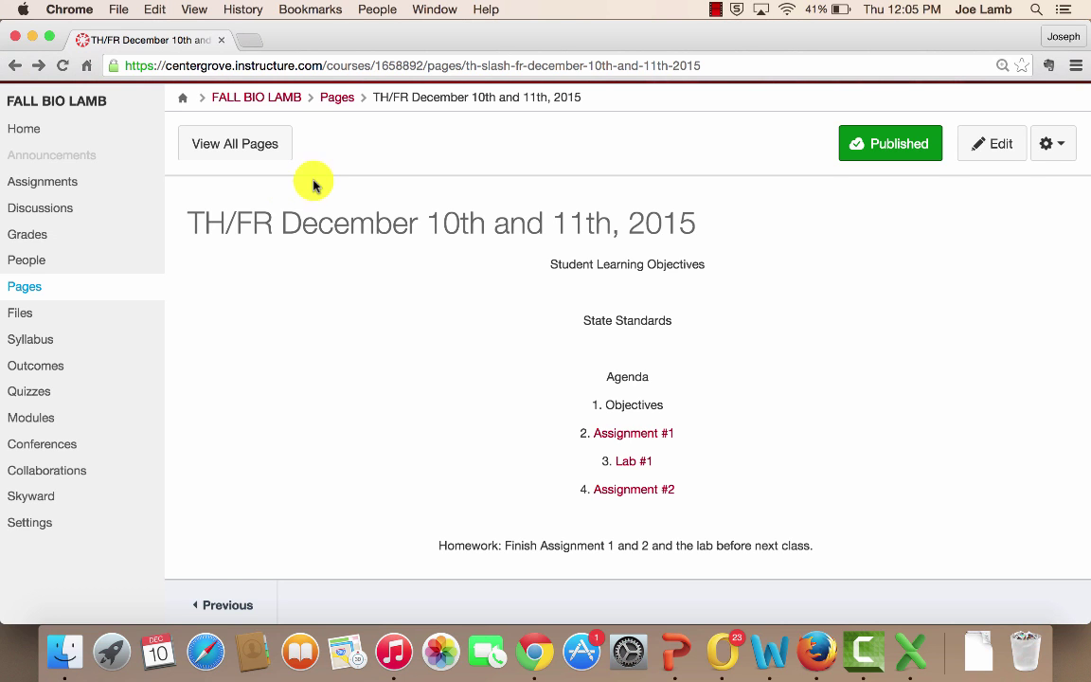
{"action": "scroll", "coordinate": [365, 274], "scroll_direction": "down", "scroll_amount": 1}
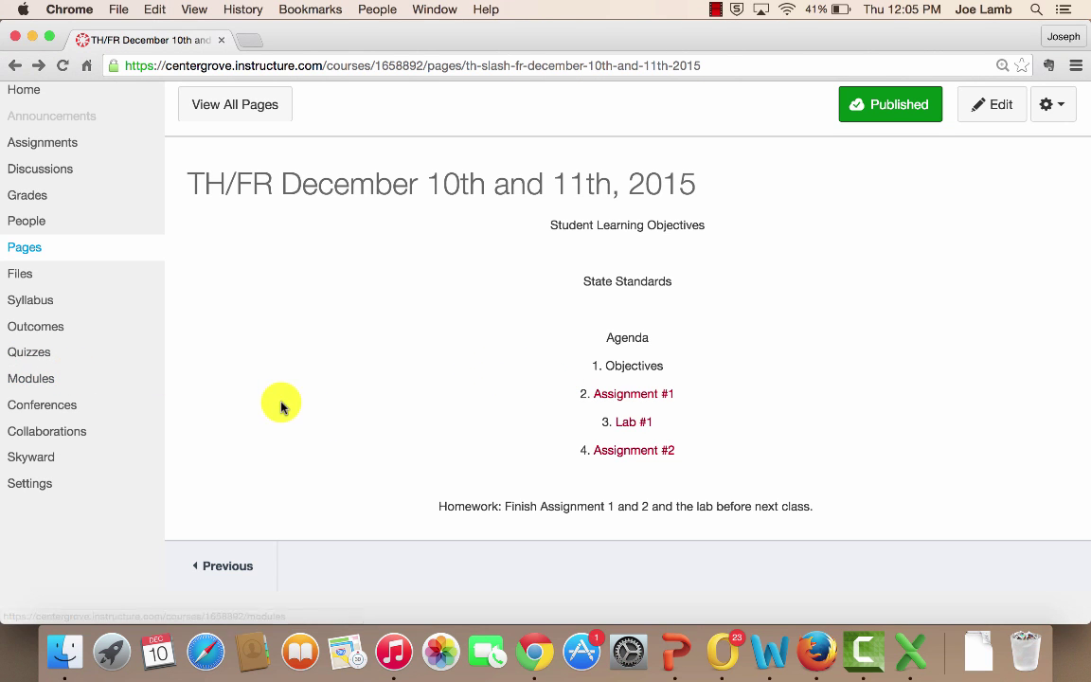
Go to Modules and open New Module's Edit Module Settings from its options menu.
{"action": "left_click", "coordinate": [80, 383]}
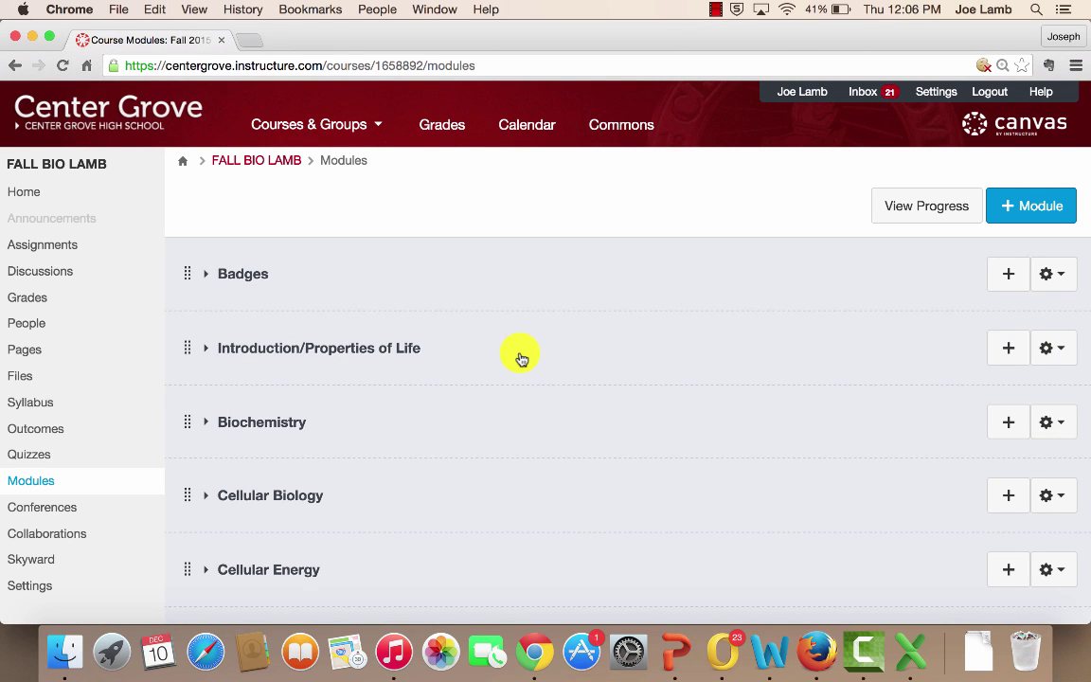
{"action": "scroll", "coordinate": [521, 358], "scroll_direction": "down", "scroll_amount": 15}
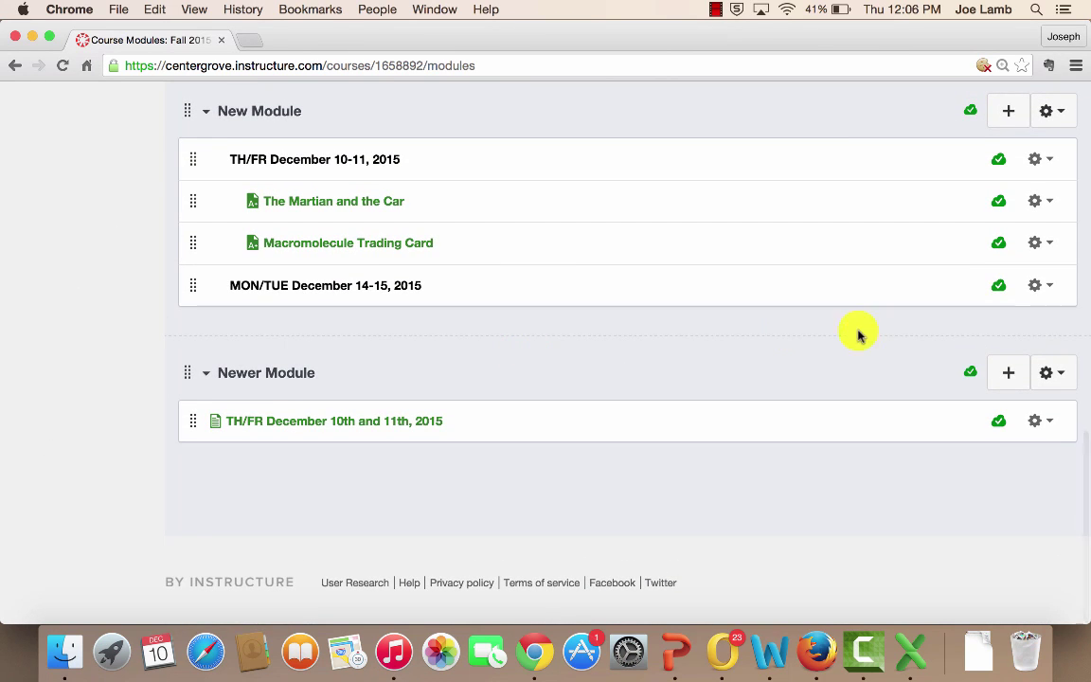
{"action": "scroll", "coordinate": [881, 295], "scroll_direction": "up", "scroll_amount": 1}
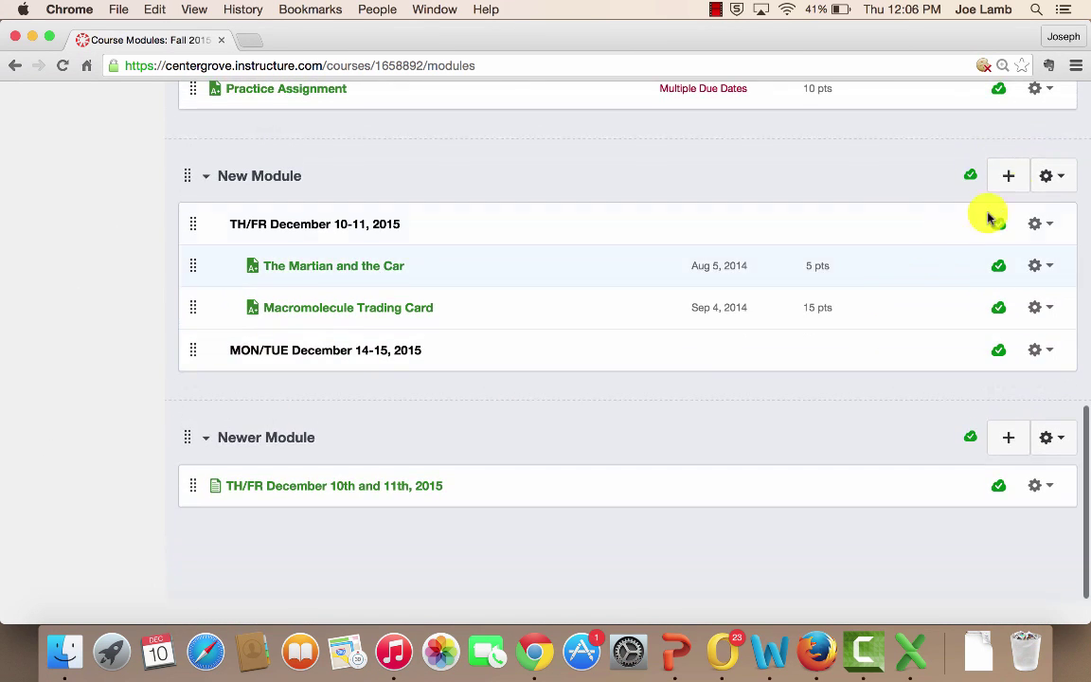
{"action": "left_click", "coordinate": [1057, 185]}
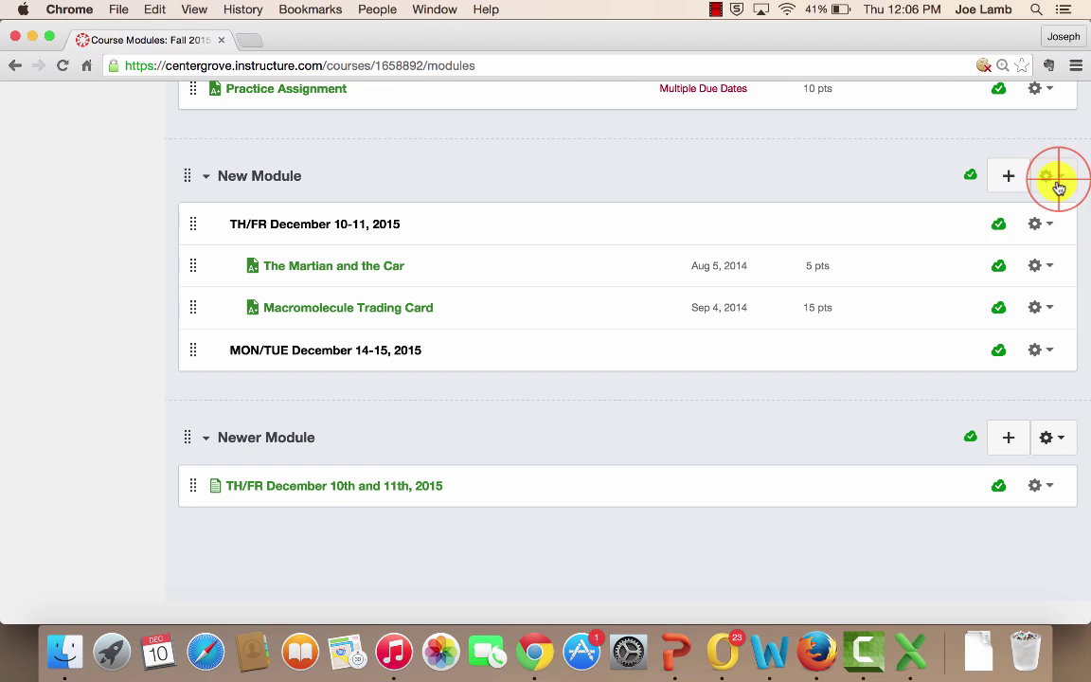
{"action": "left_click", "coordinate": [1030, 230]}
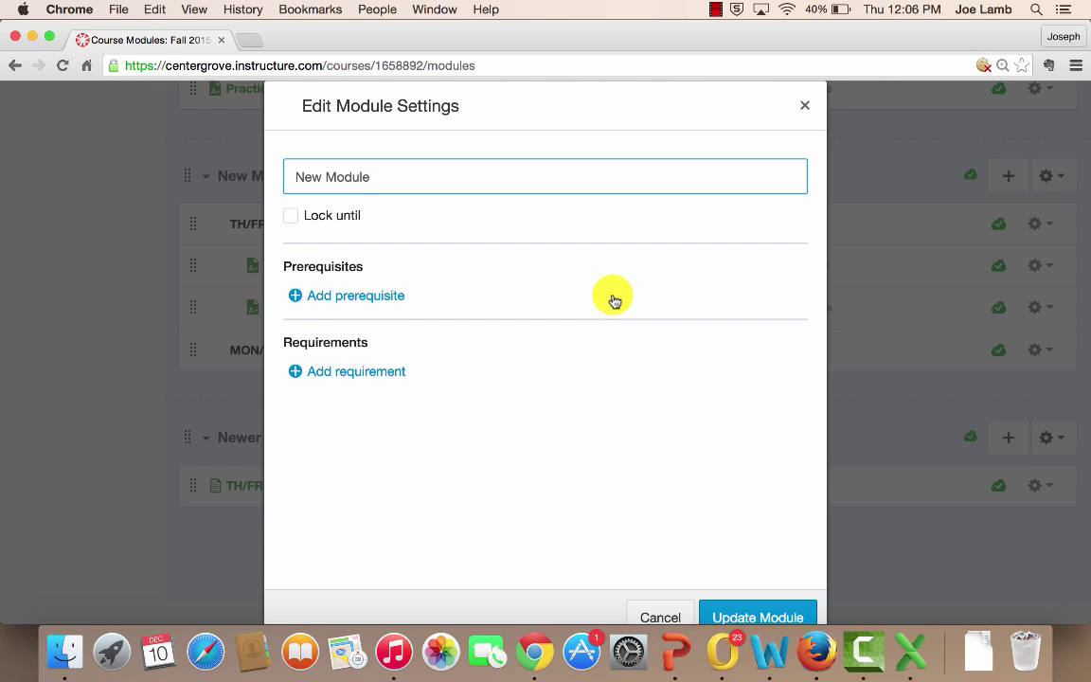
Lock New Module until December 10th, 2015.
{"action": "left_click", "coordinate": [290, 217]}
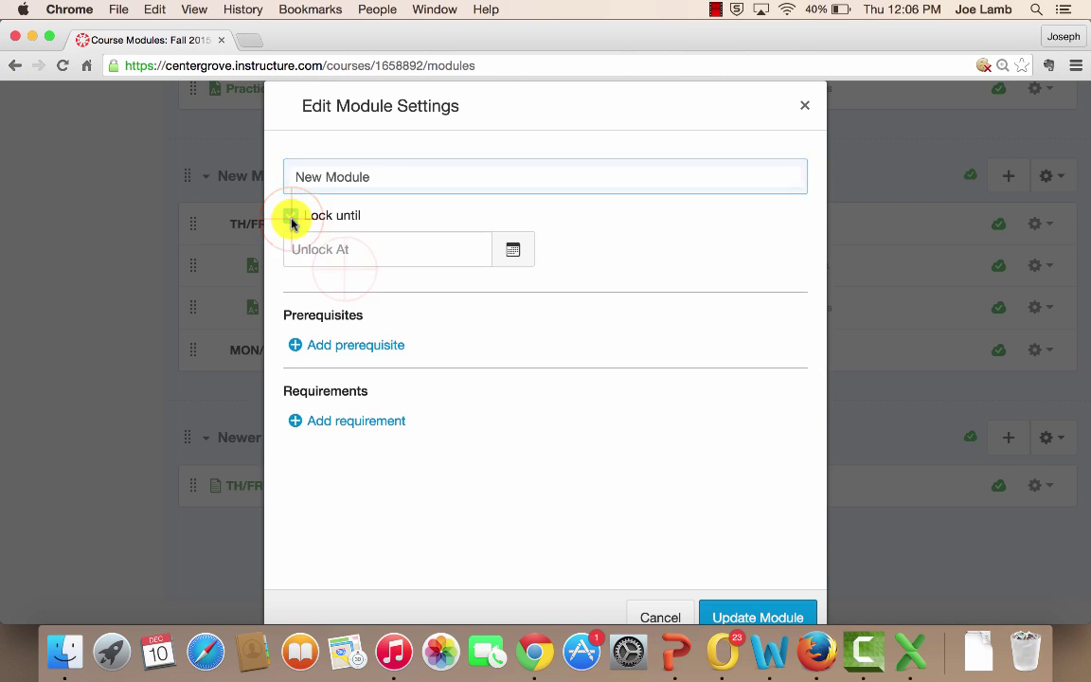
{"action": "left_click", "coordinate": [333, 248]}
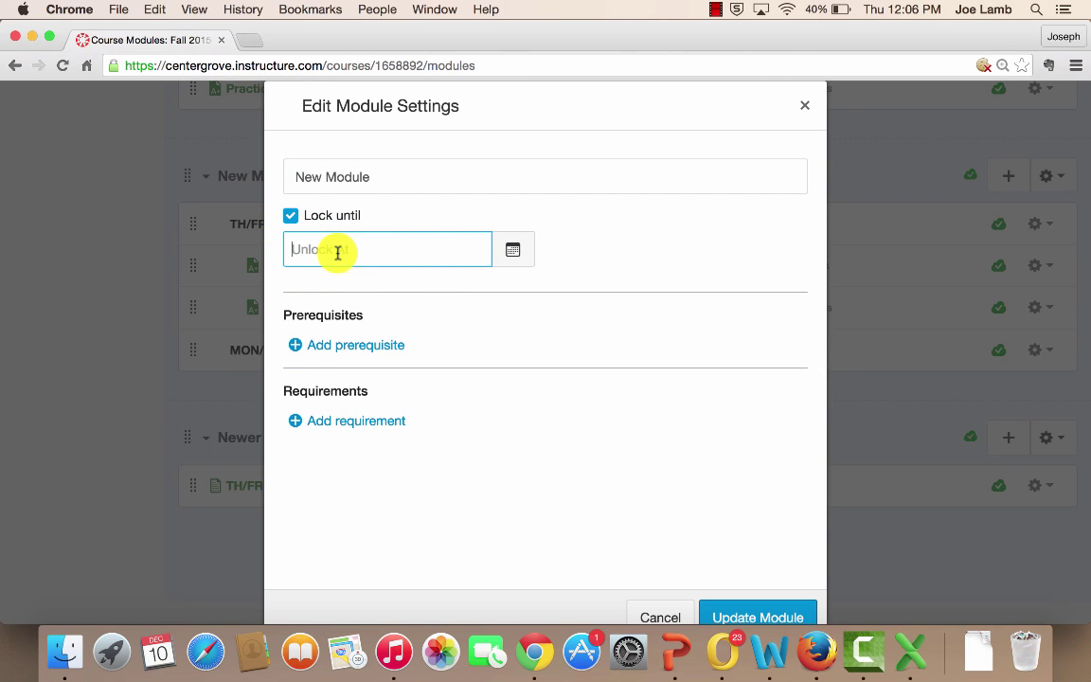
{"action": "type", "text": "Decembe"}
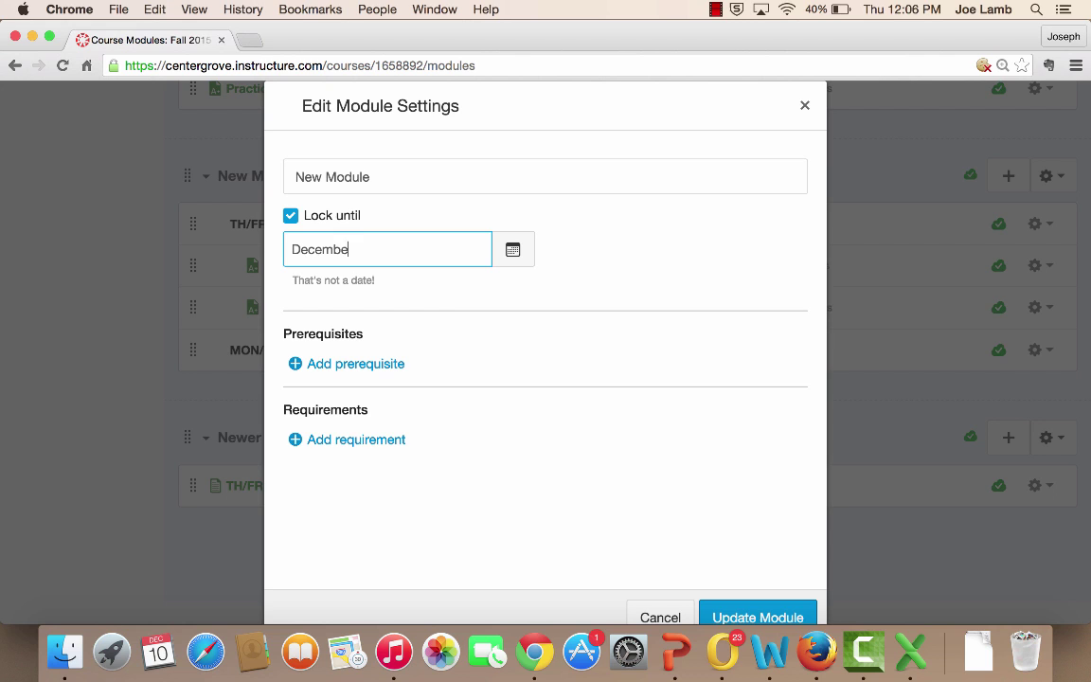
{"action": "type", "text": "r 10th, 2015"}
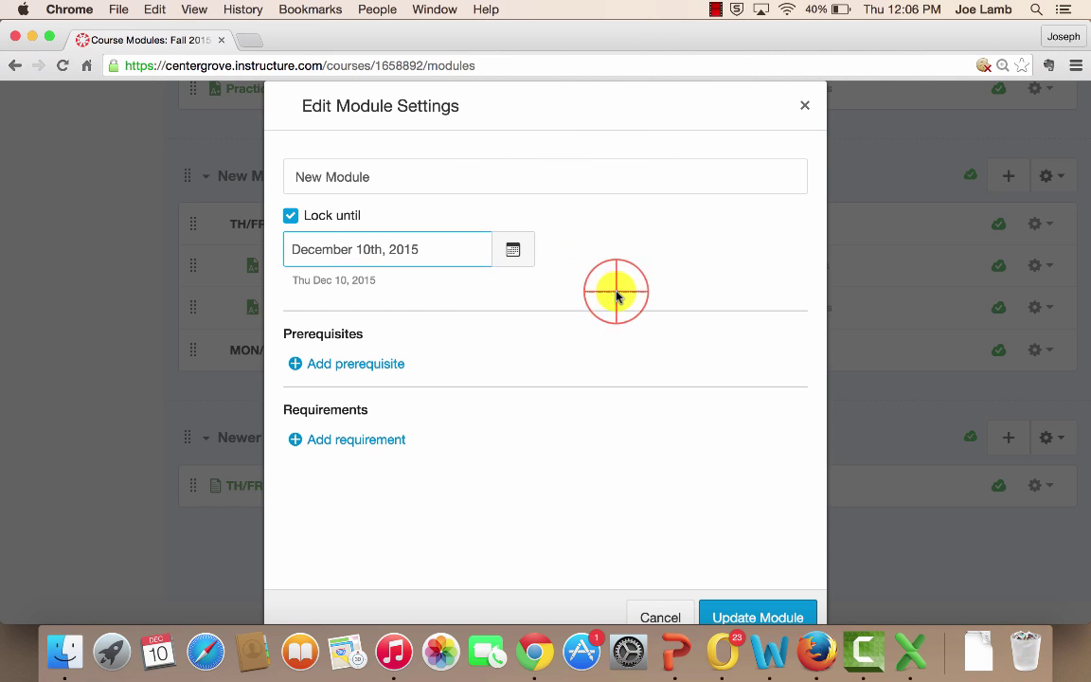
{"action": "left_click", "coordinate": [616, 295]}
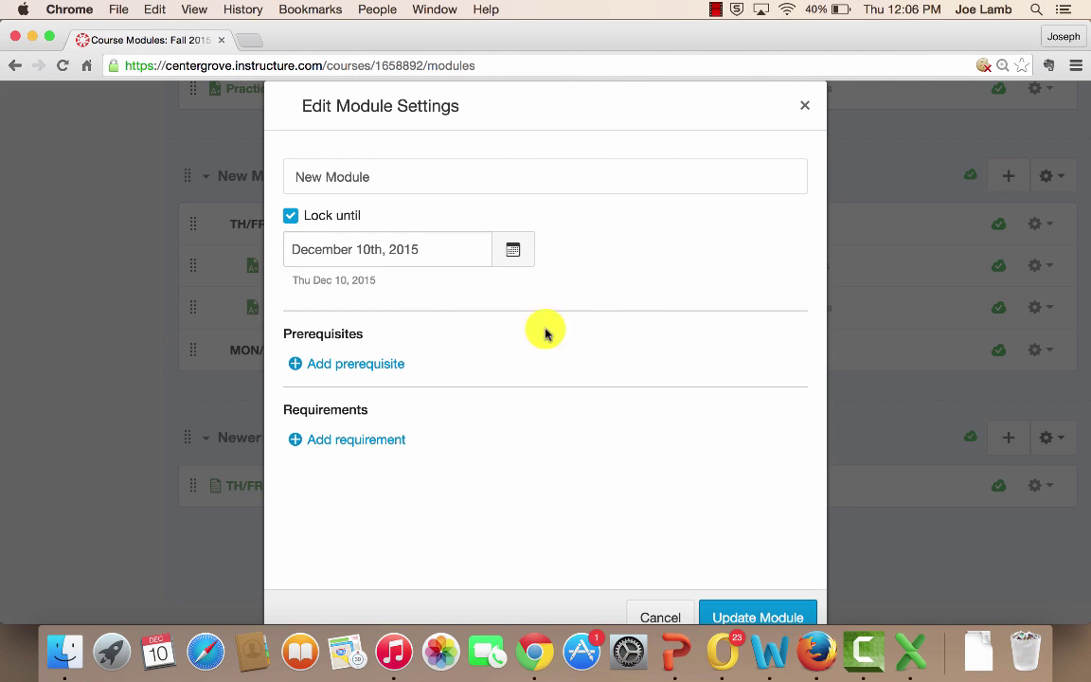
Add Practice and Biochemistry as New Module's two prerequisites.
{"action": "left_click", "coordinate": [366, 369]}
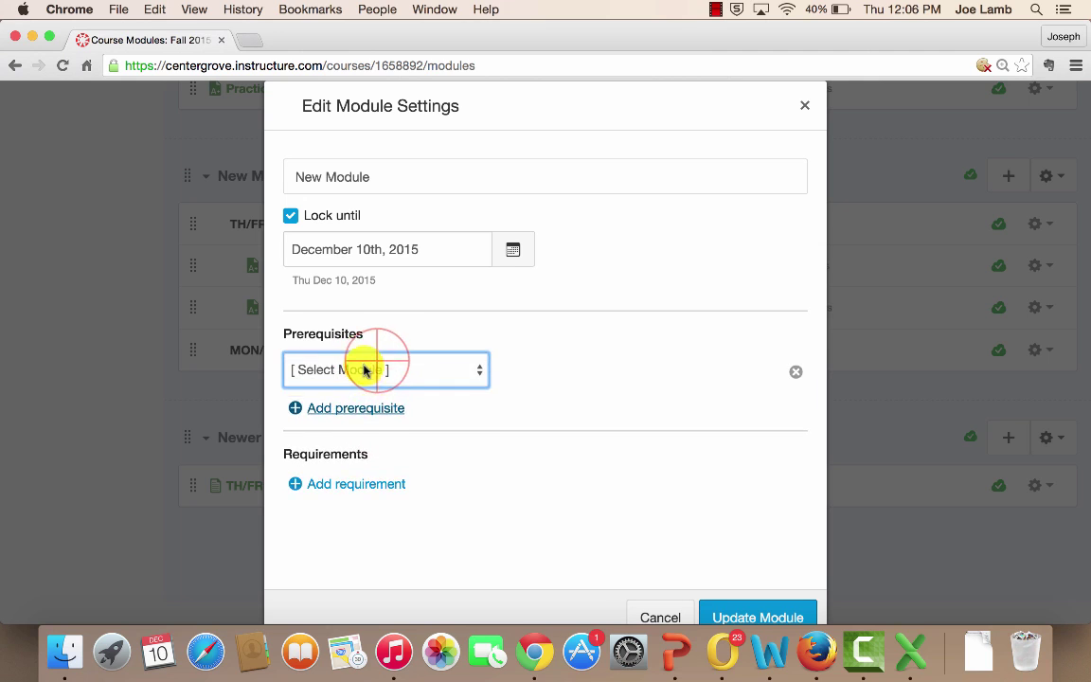
{"action": "left_click", "coordinate": [377, 369]}
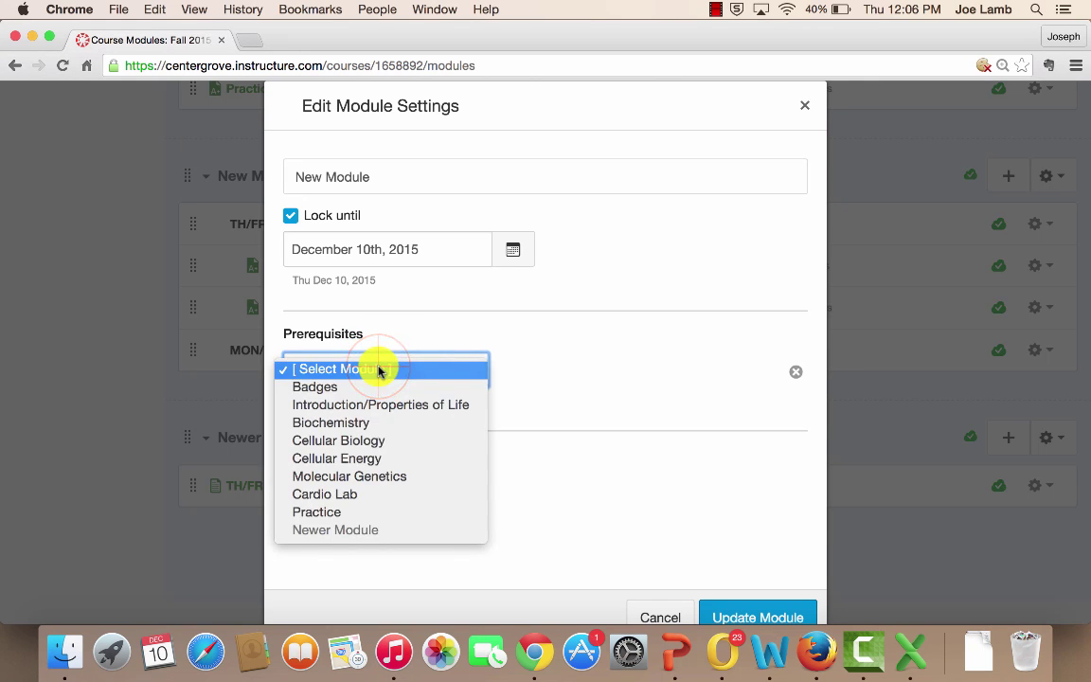
{"action": "left_click", "coordinate": [368, 518]}
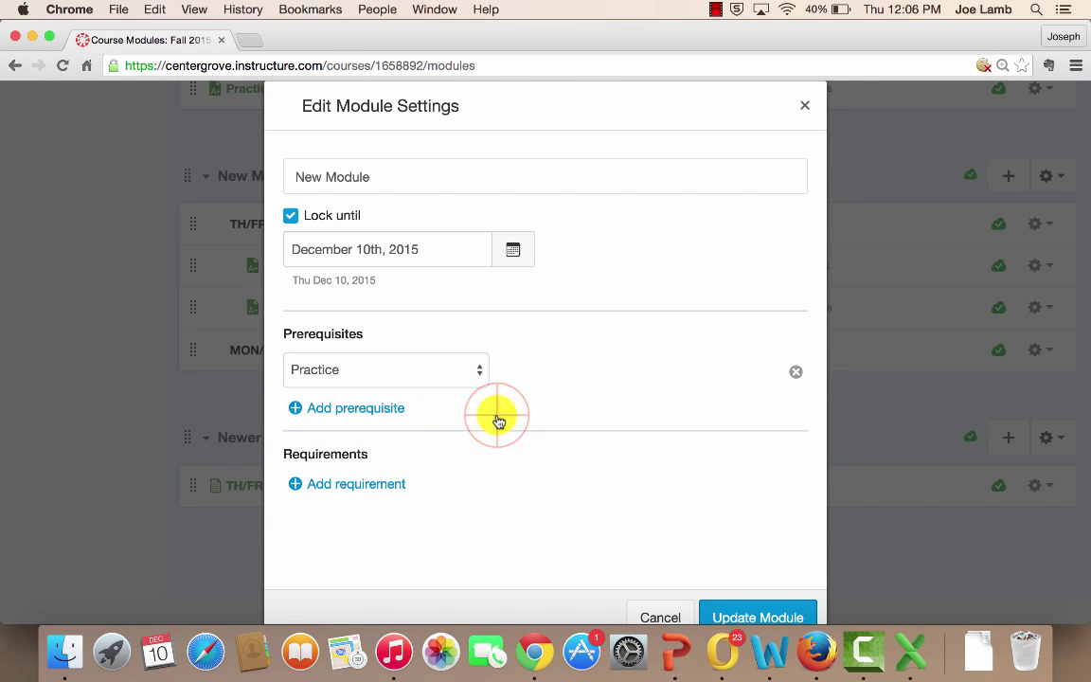
{"action": "left_click", "coordinate": [387, 409]}
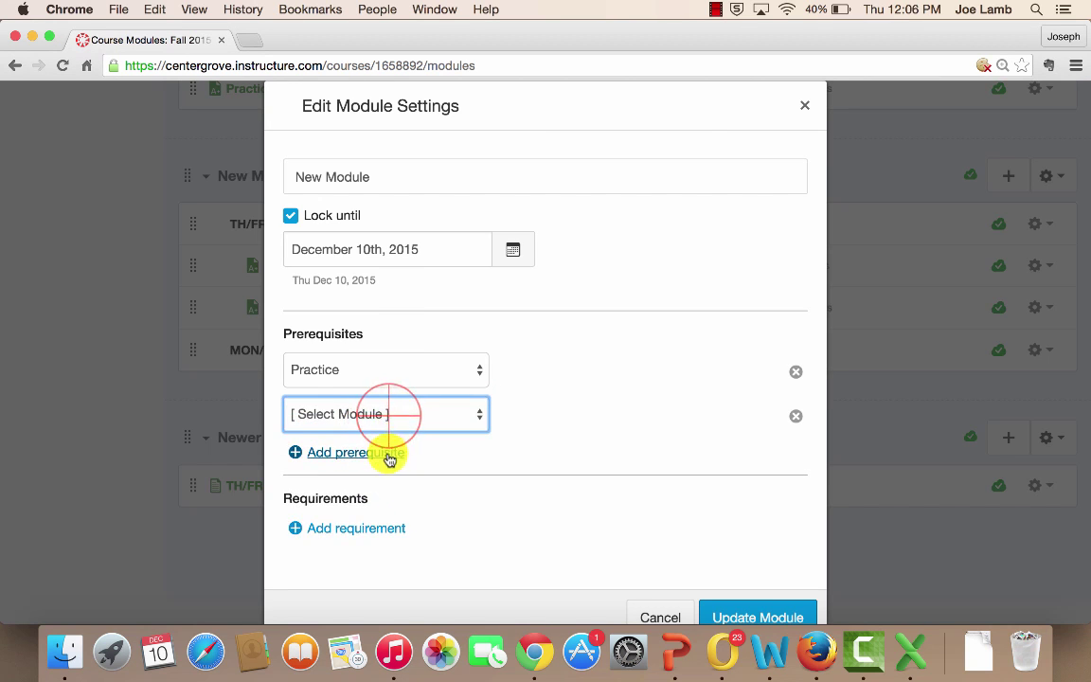
{"action": "left_click", "coordinate": [388, 413]}
{"action": "left_click", "coordinate": [378, 464]}
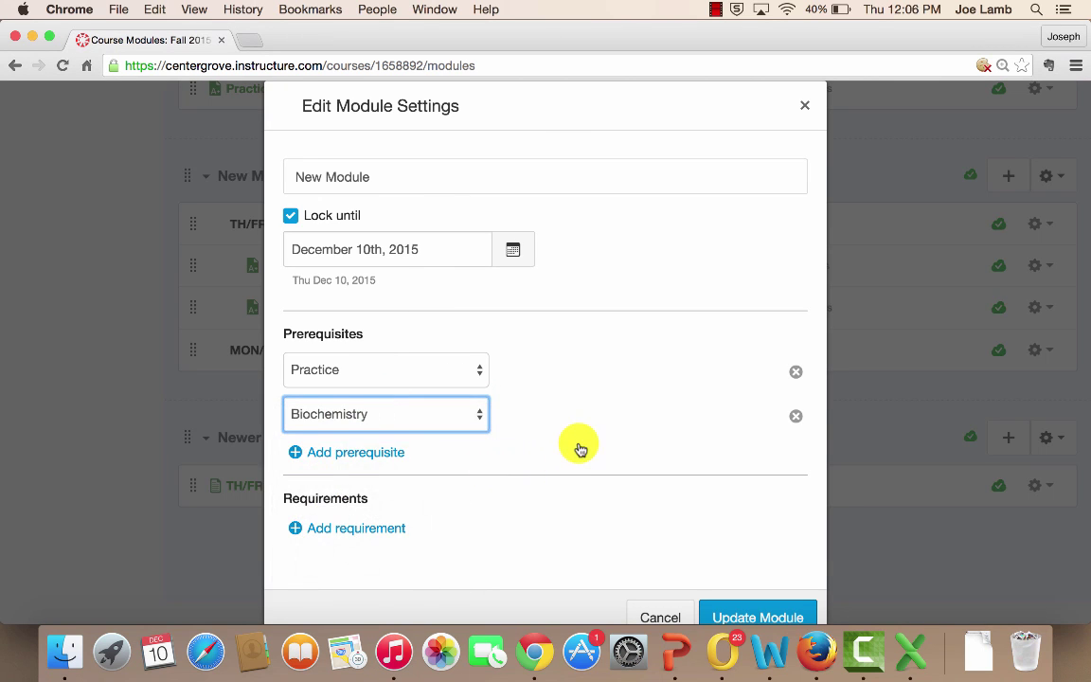
{"action": "scroll", "coordinate": [579, 448], "scroll_direction": "down", "scroll_amount": 3}
Make New Module require completing one item, with submitting The Martian and the Car as the first requirement.
{"action": "left_click", "coordinate": [398, 464]}
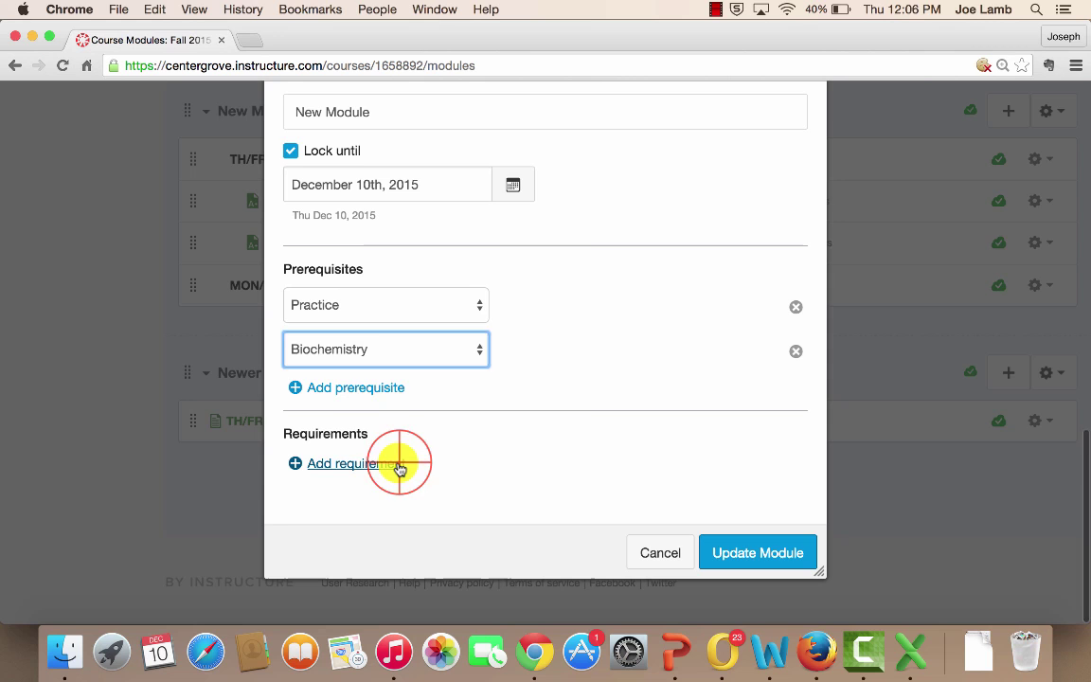
{"action": "scroll", "coordinate": [519, 428], "scroll_direction": "down", "scroll_amount": 3}
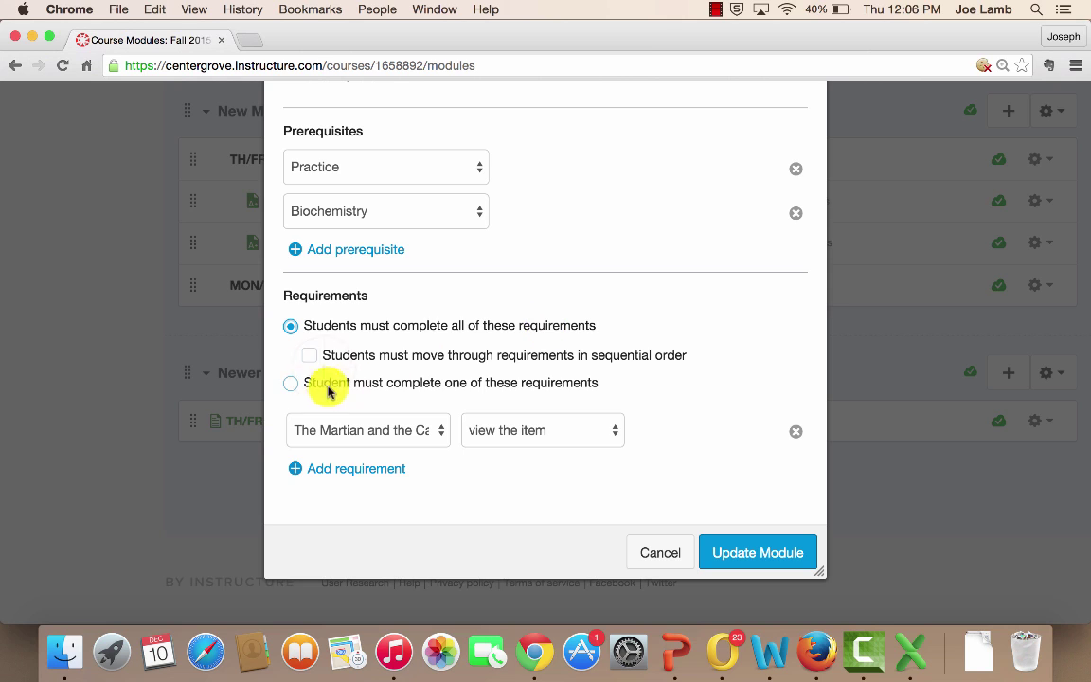
{"action": "left_click", "coordinate": [310, 356]}
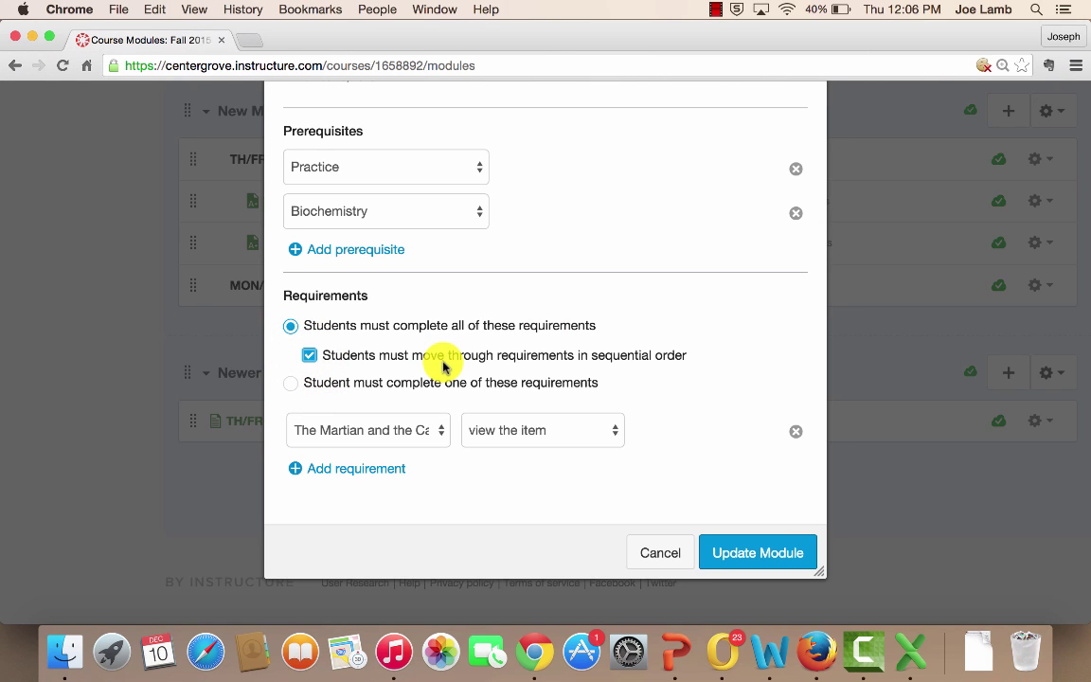
{"action": "left_click", "coordinate": [292, 383]}
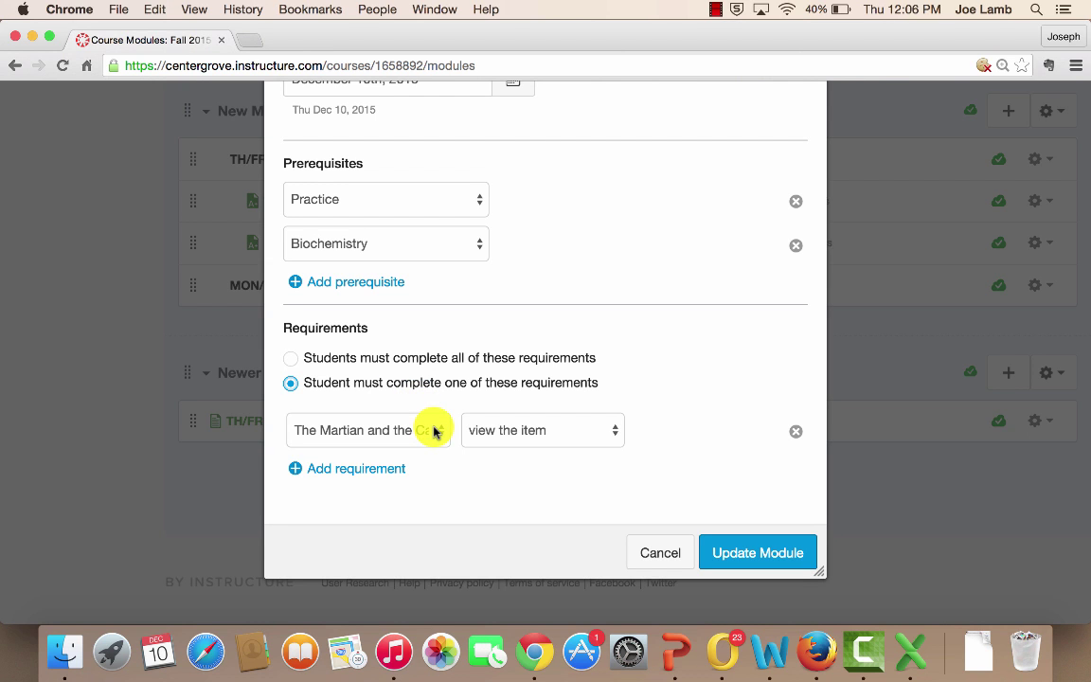
{"action": "left_click", "coordinate": [558, 428]}
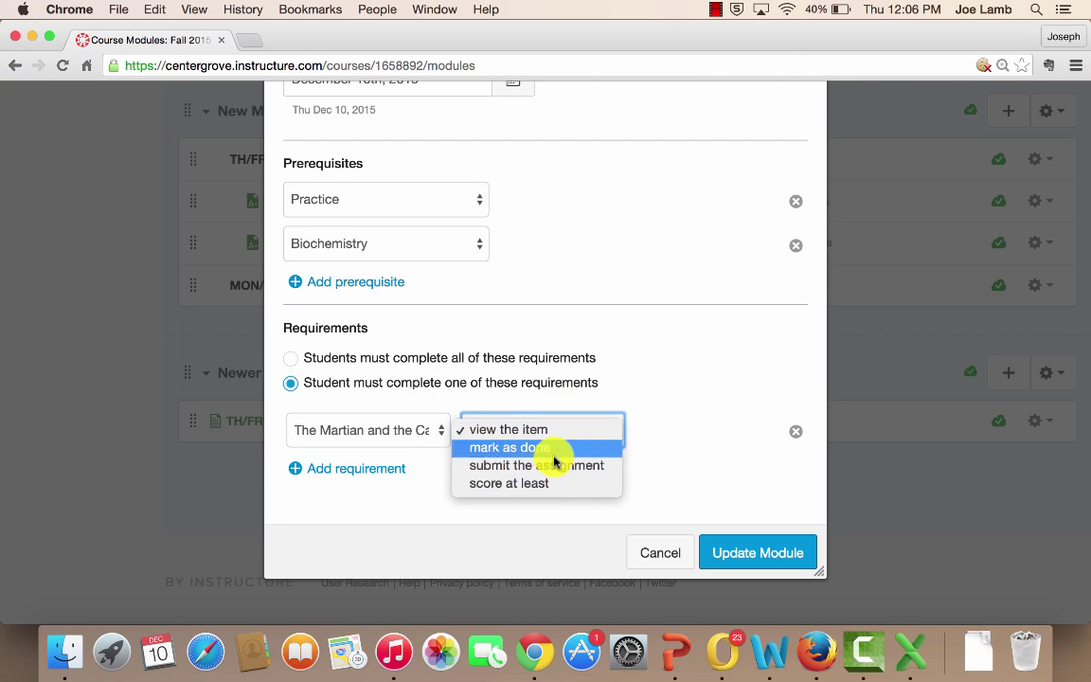
{"action": "left_click", "coordinate": [548, 465]}
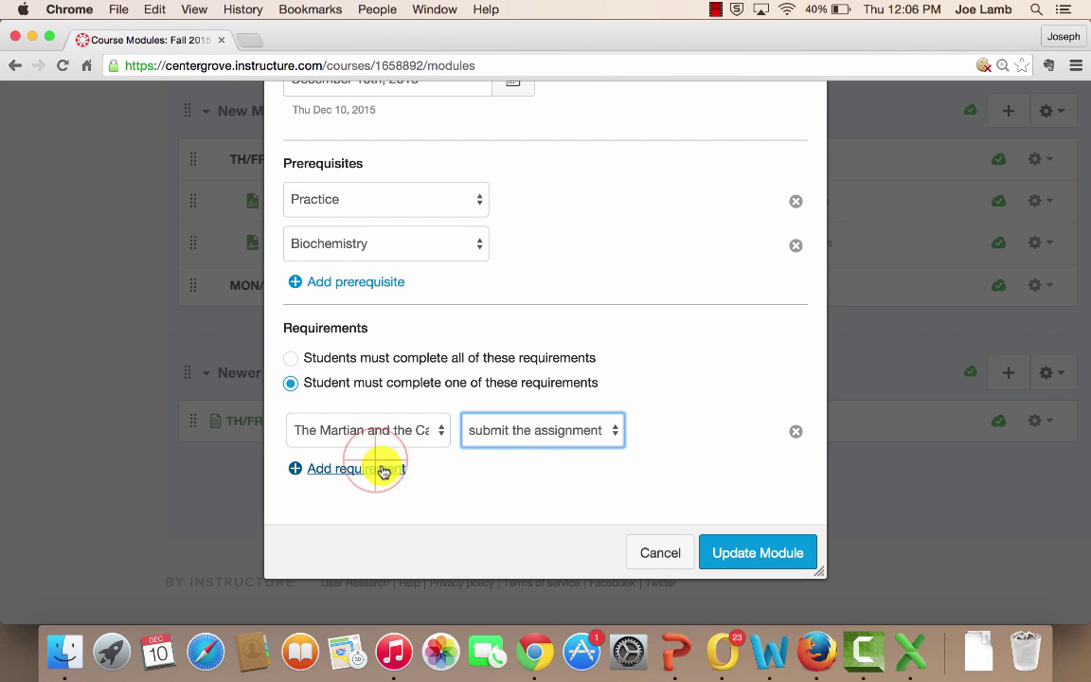
Add a second requirement: score at least 13 on Macromolecule Trading Card.
{"action": "left_click", "coordinate": [384, 470]}
{"action": "left_click", "coordinate": [399, 472]}
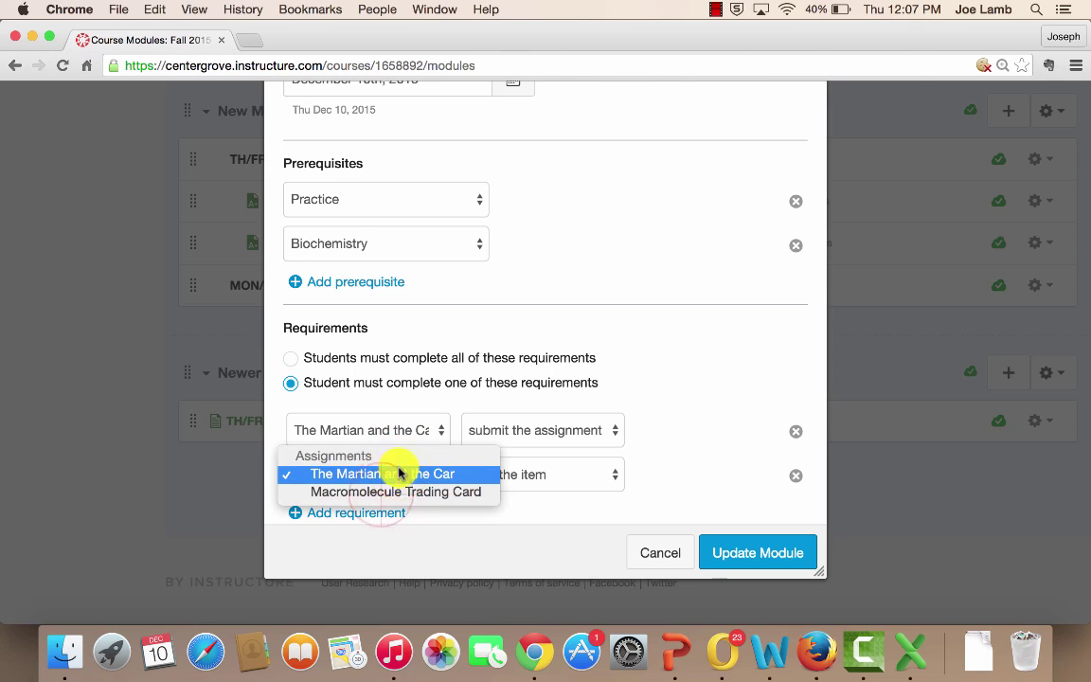
{"action": "left_click", "coordinate": [388, 493]}
{"action": "left_click", "coordinate": [521, 475]}
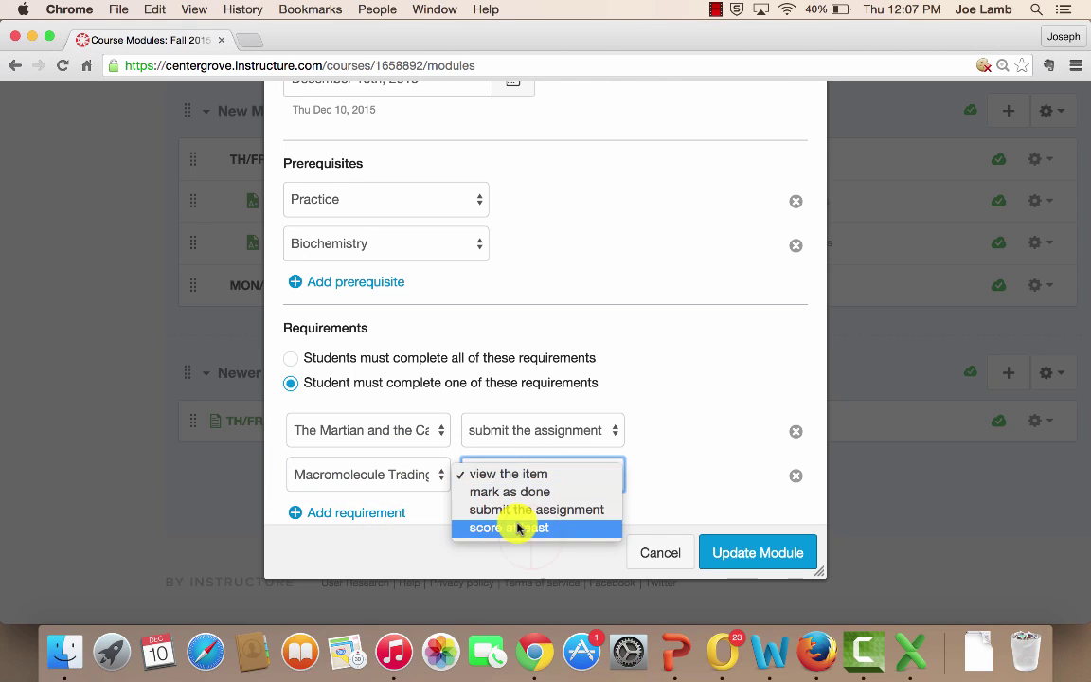
{"action": "left_click", "coordinate": [519, 526]}
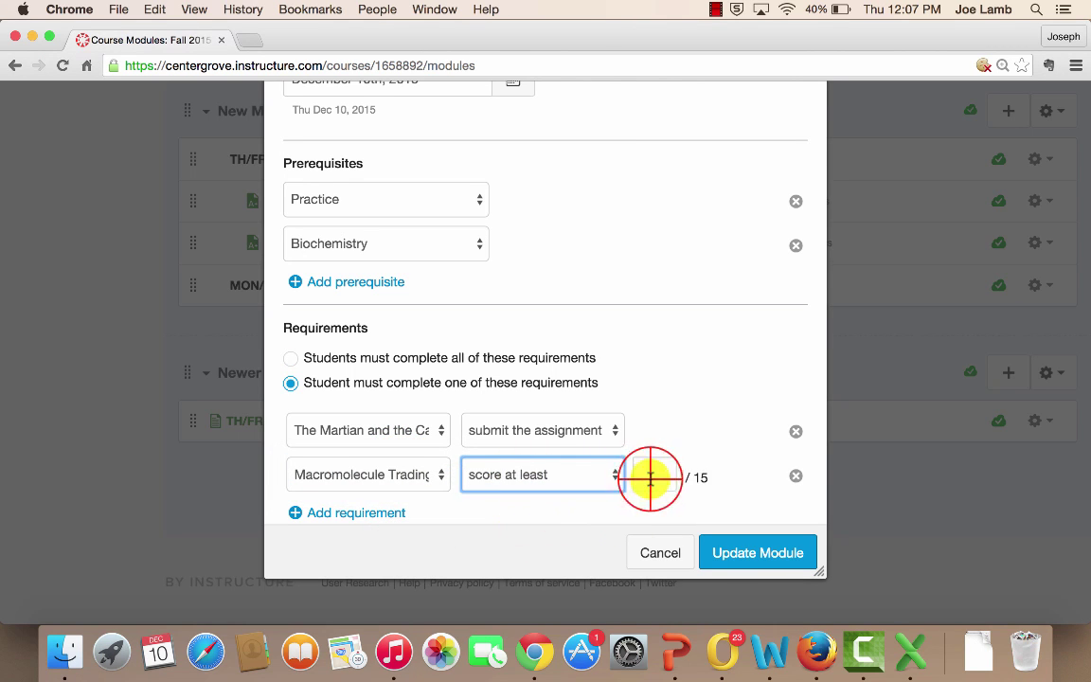
{"action": "left_click", "coordinate": [651, 478]}
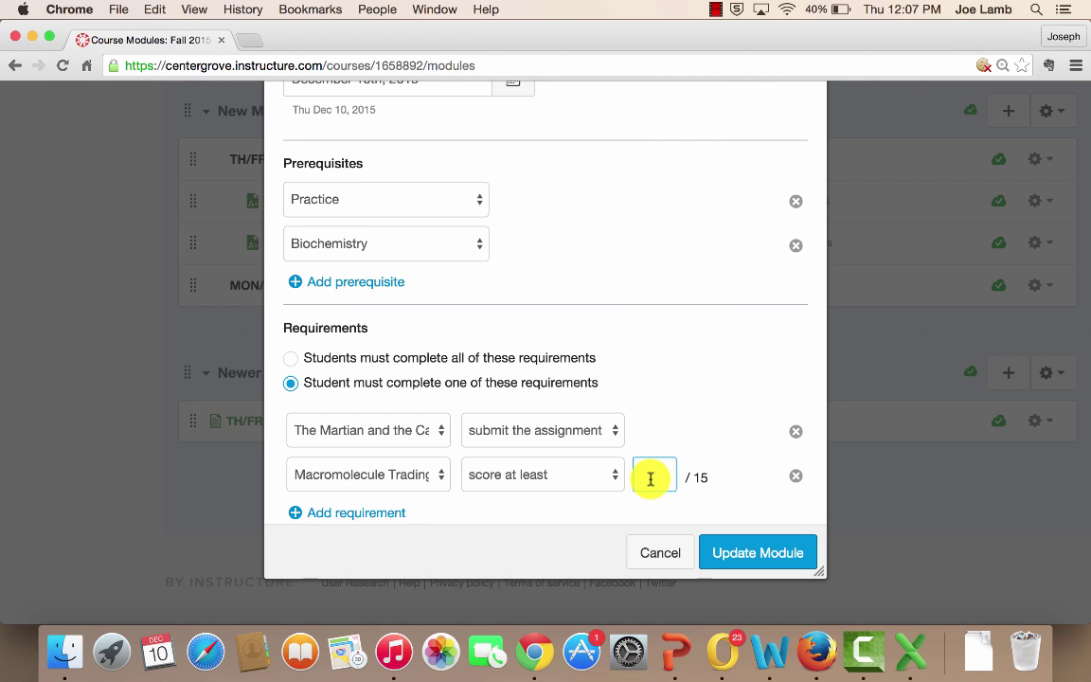
{"action": "type", "text": "13"}
{"action": "left_click", "coordinate": [676, 433]}
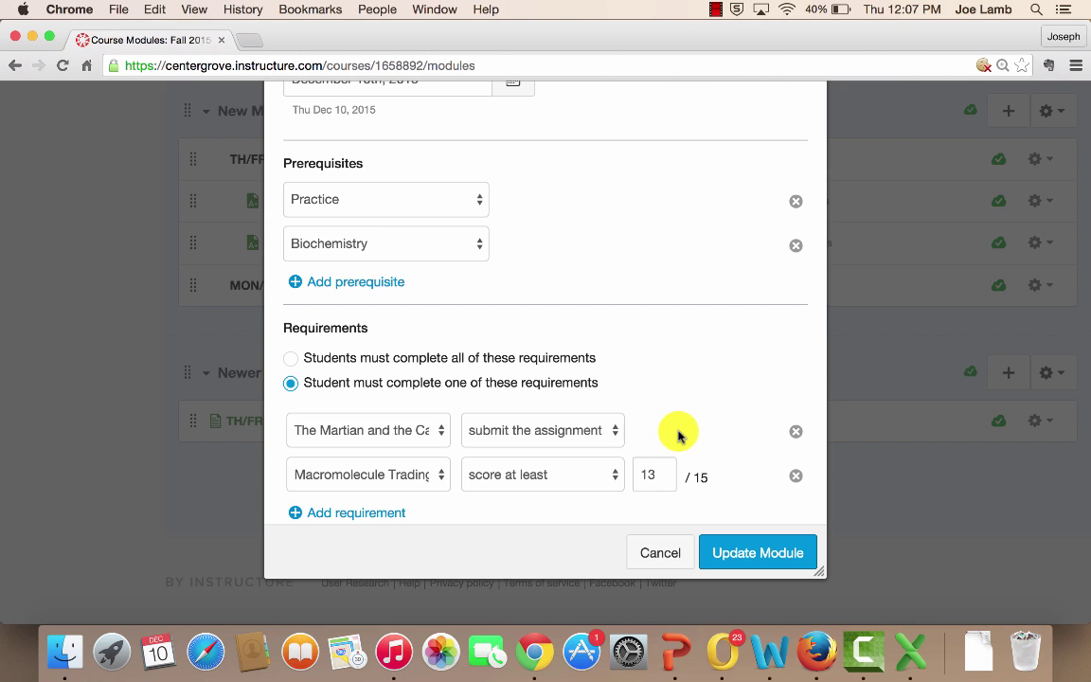
Update New Module and continue without re-locking the modules.
{"action": "left_click", "coordinate": [794, 558]}
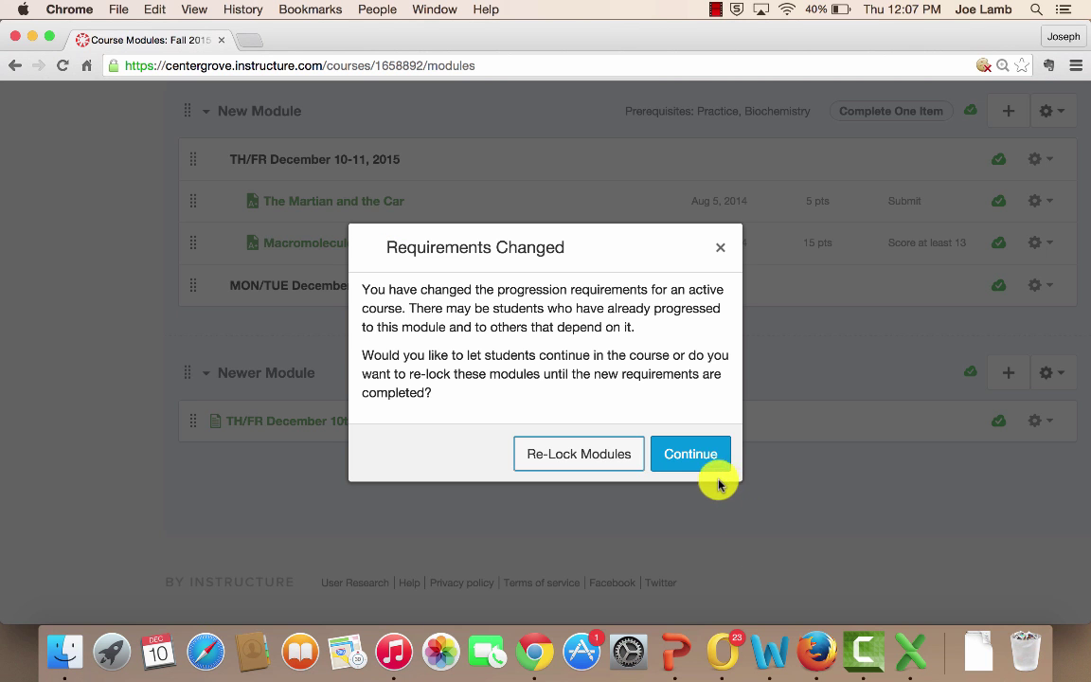
{"action": "left_click", "coordinate": [669, 465]}
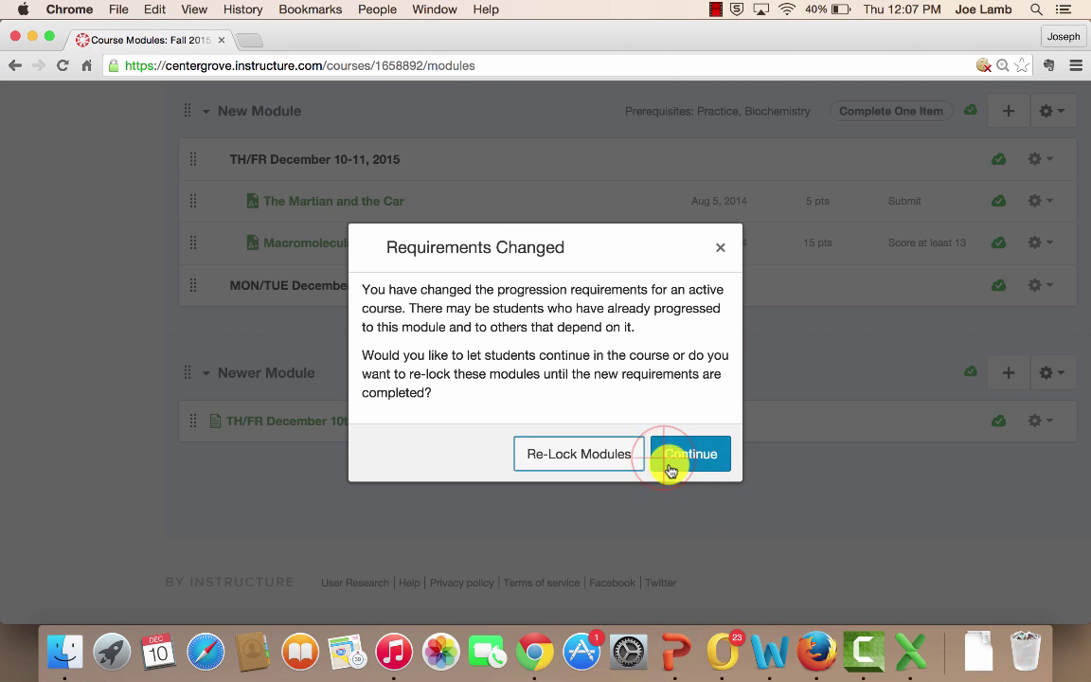
{"action": "scroll", "coordinate": [673, 461], "scroll_direction": "up", "scroll_amount": 2}
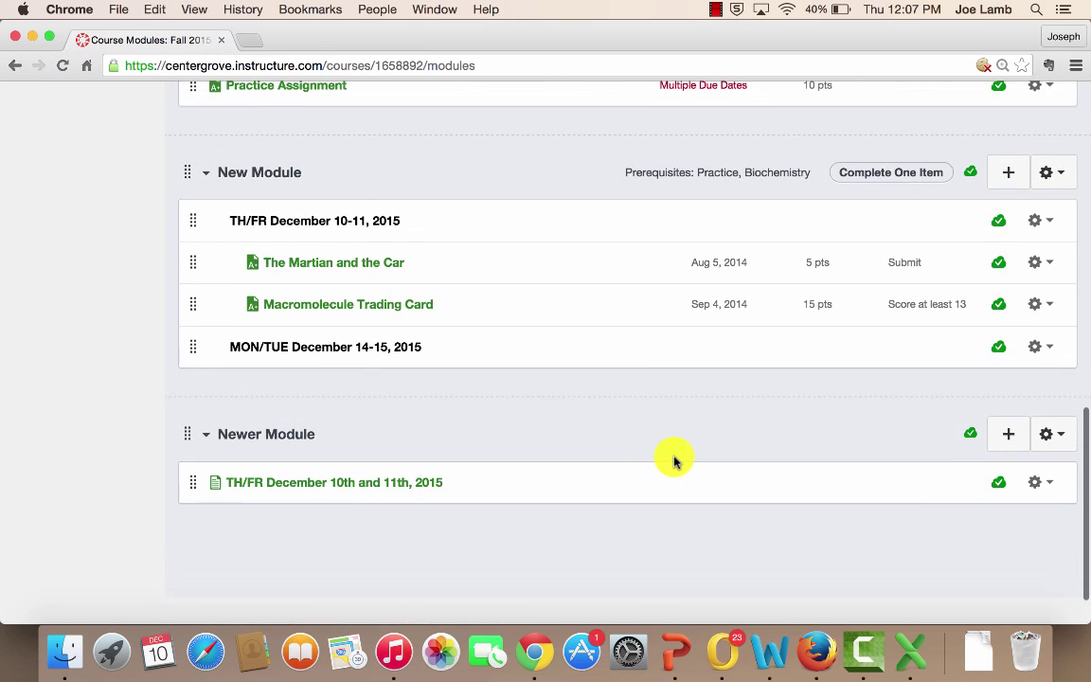